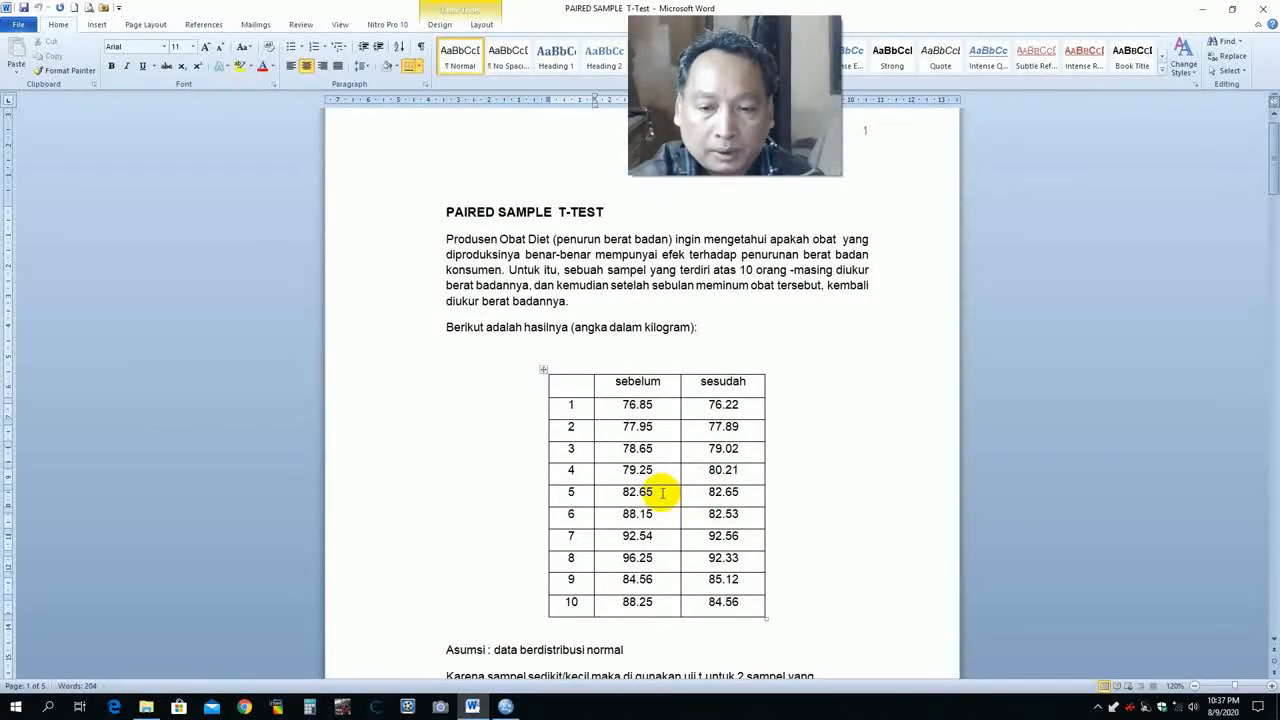
- Review the table of sebelum and sesudah weights for the ten samples in the paired sample t-test document
click(741, 493)
click(656, 513)
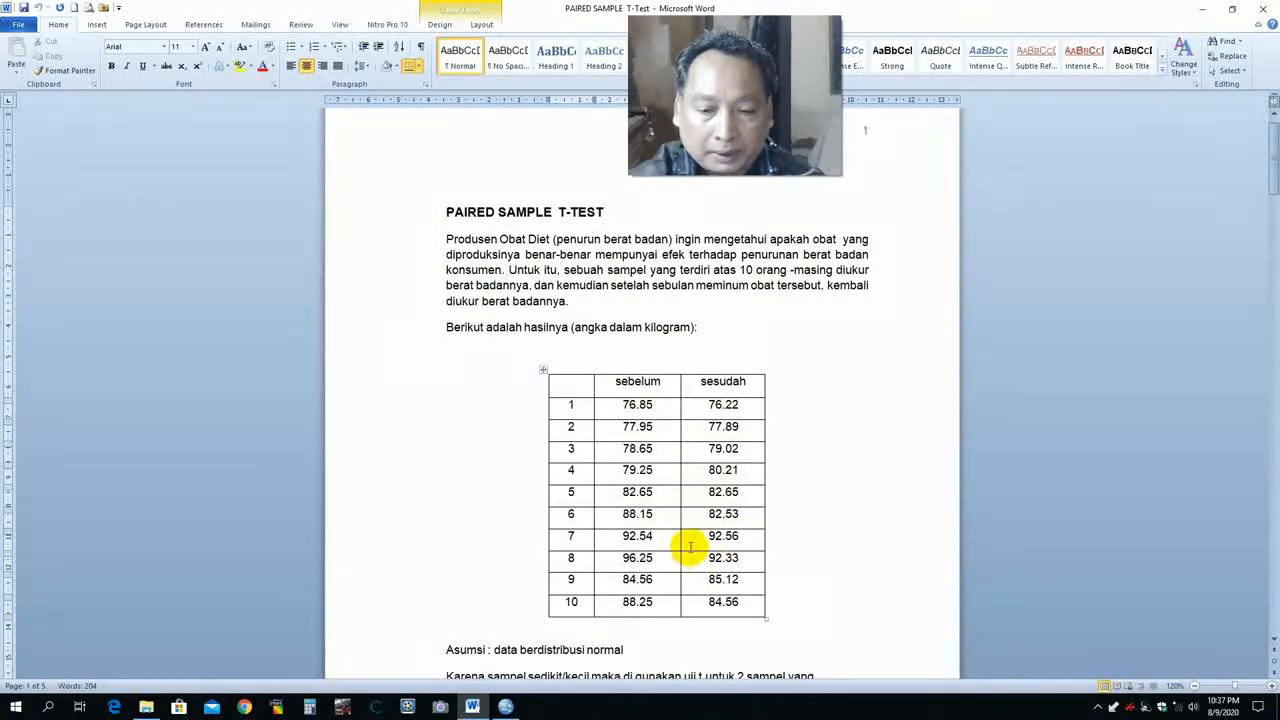
scroll(705, 543, down, 1)
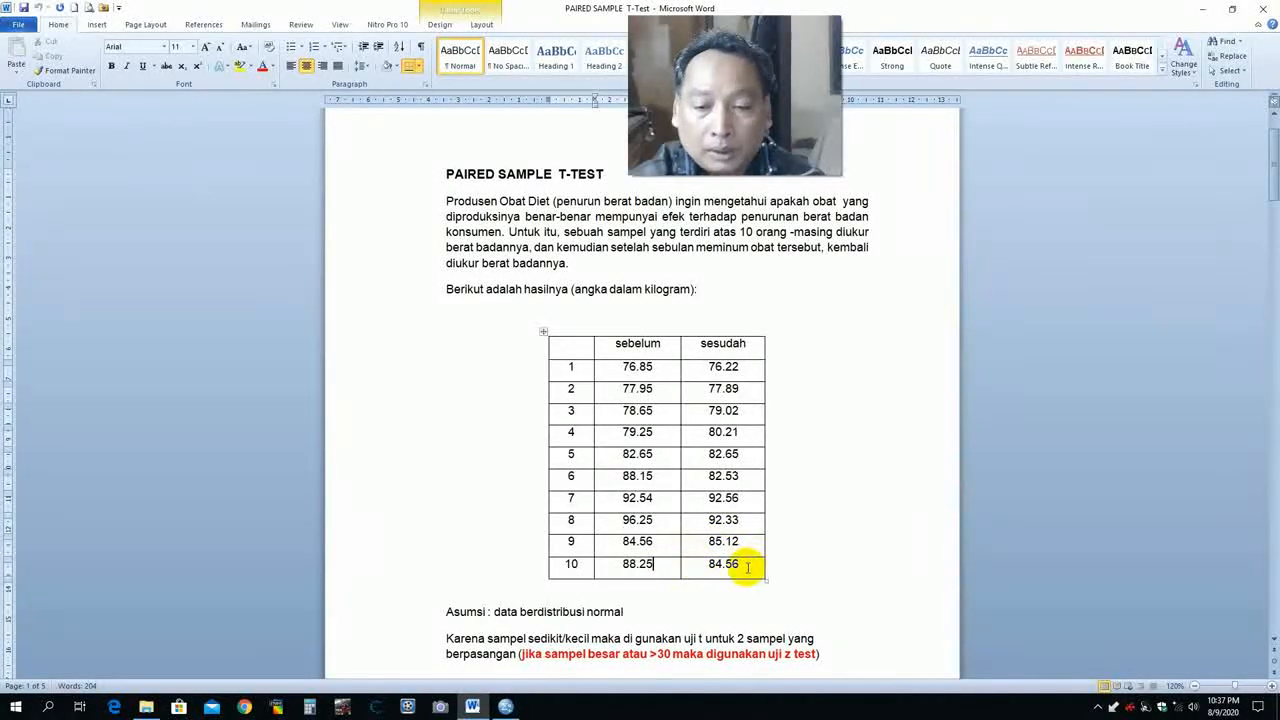
scroll(660, 515, up, 1)
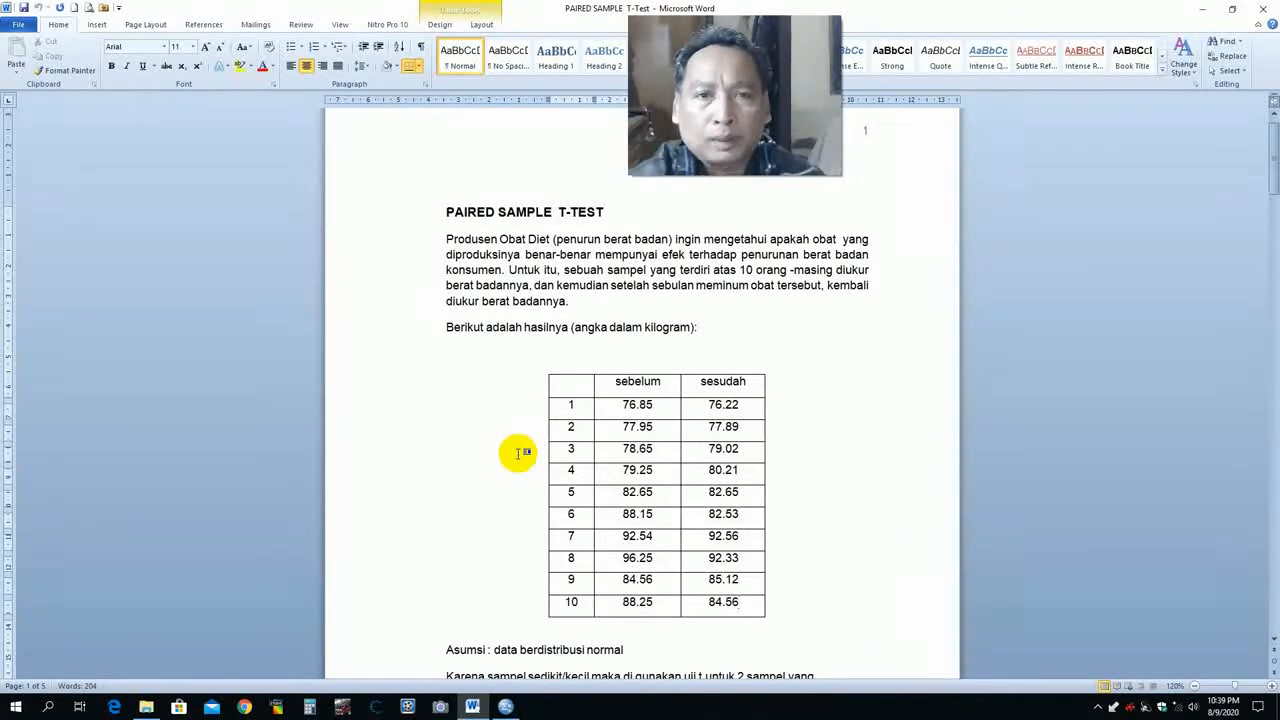
scroll(531, 453, down, 1)
scroll(531, 453, up, 1)
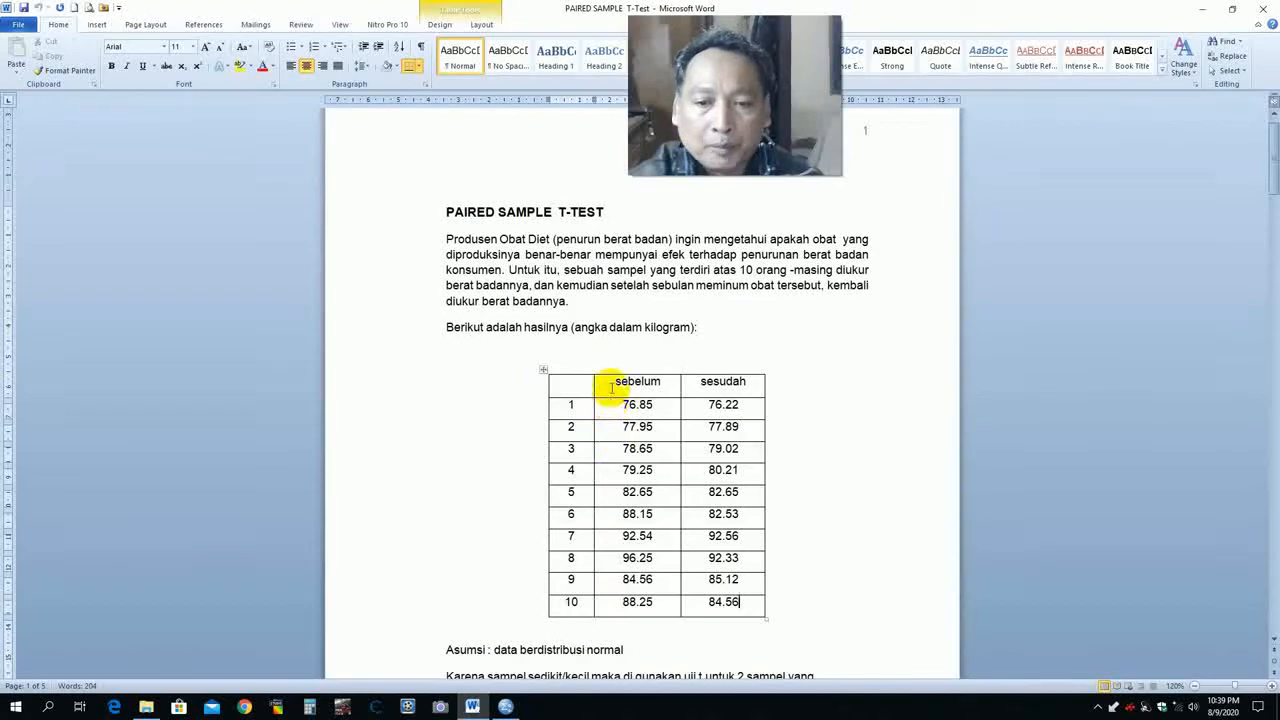
- Copy the ten sebelum values from the weight table
drag(602, 405, 648, 598)
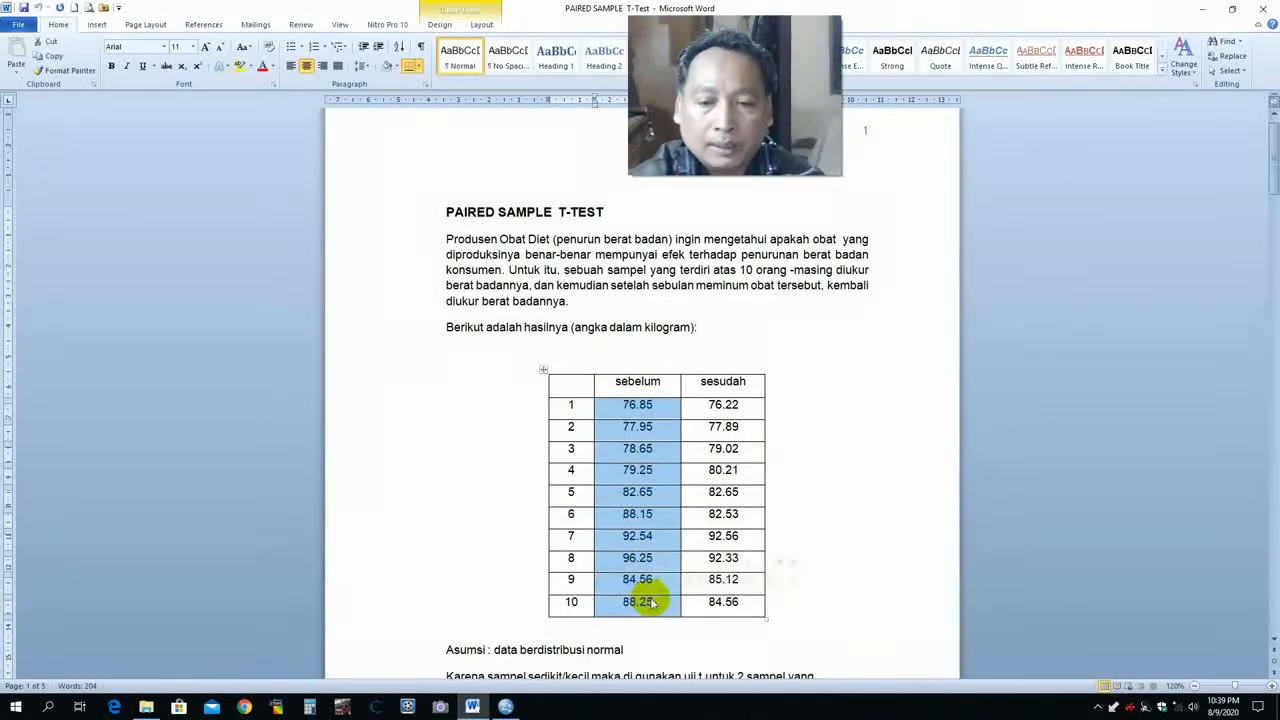
right_click(648, 598)
click(712, 421)
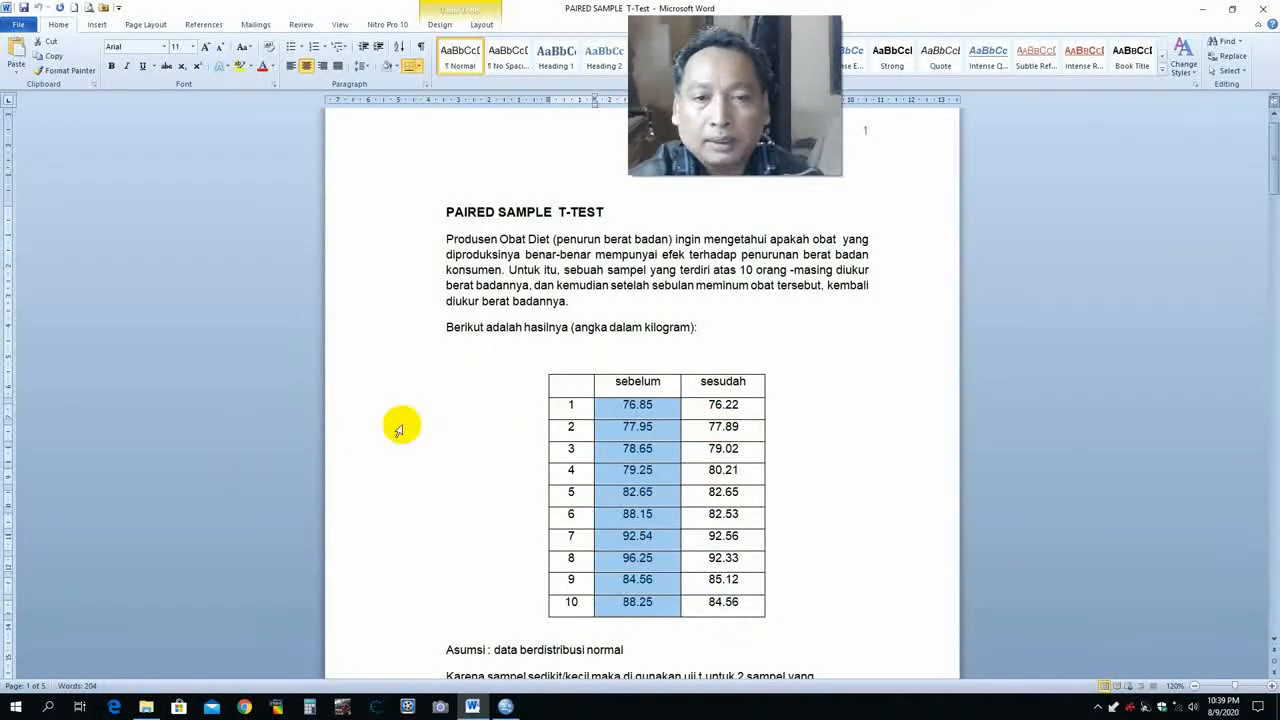
click(661, 477)
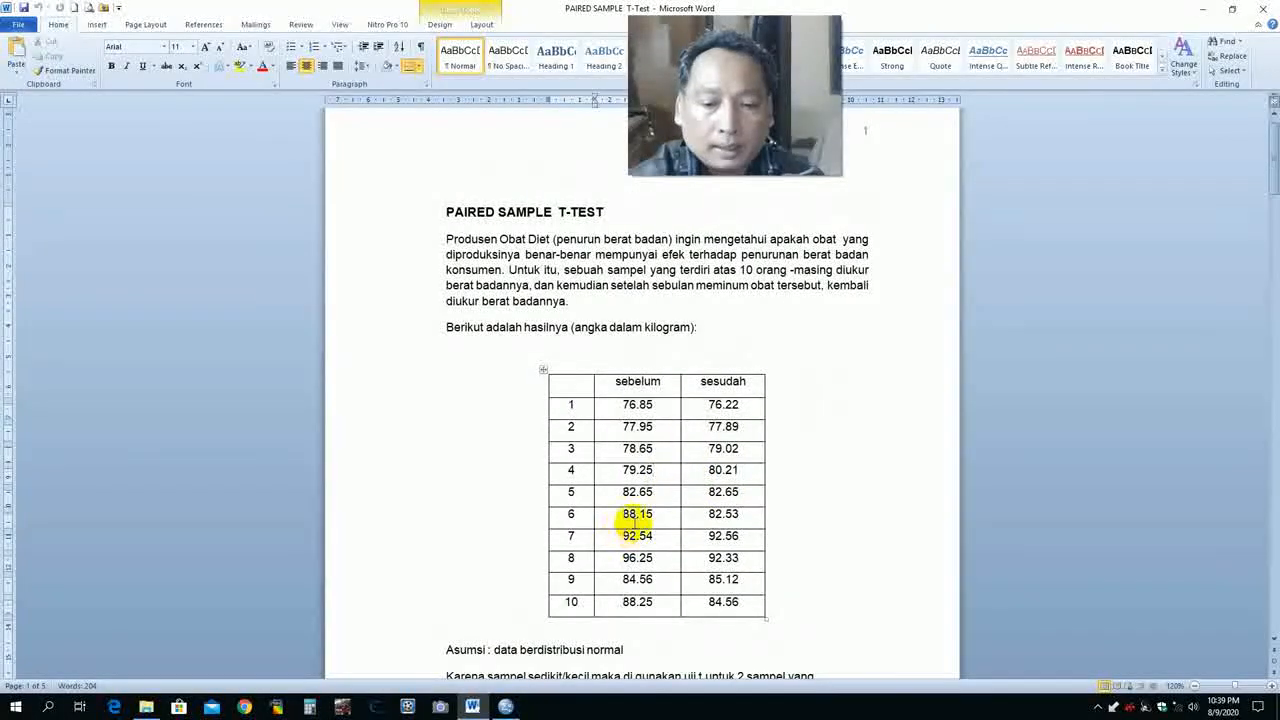
drag(625, 404, 676, 606)
right_click(676, 606)
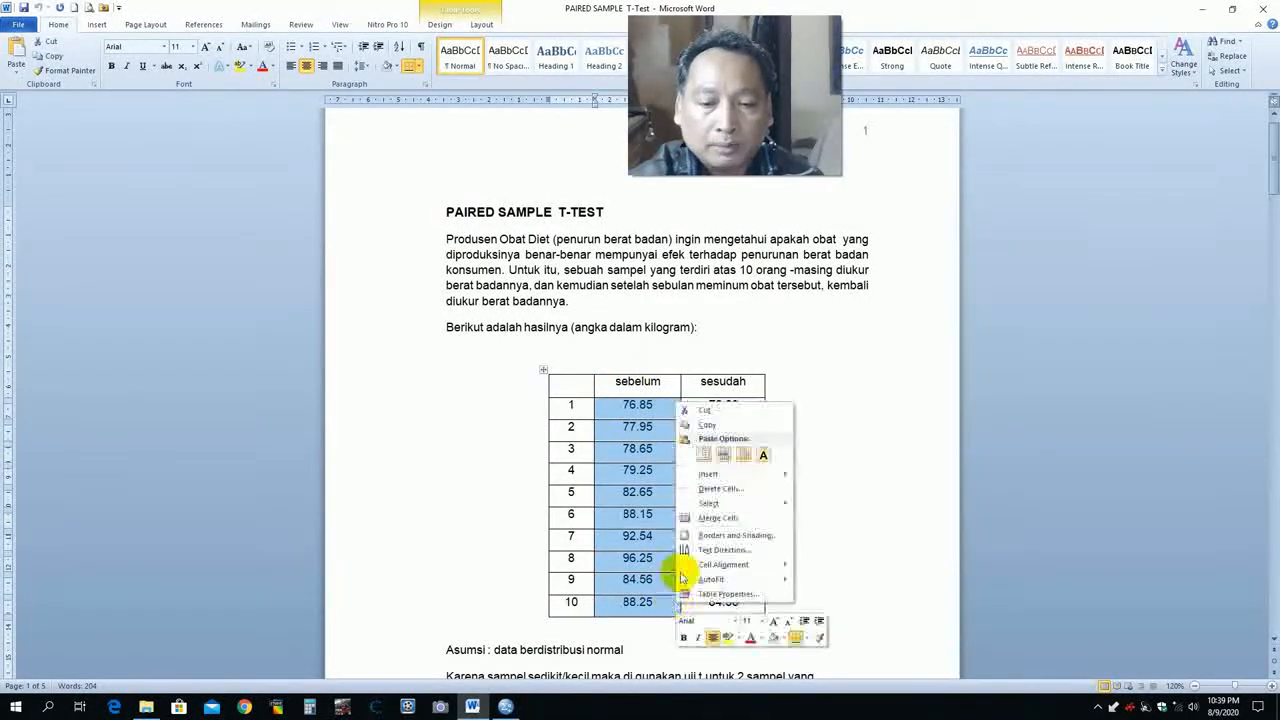
click(728, 422)
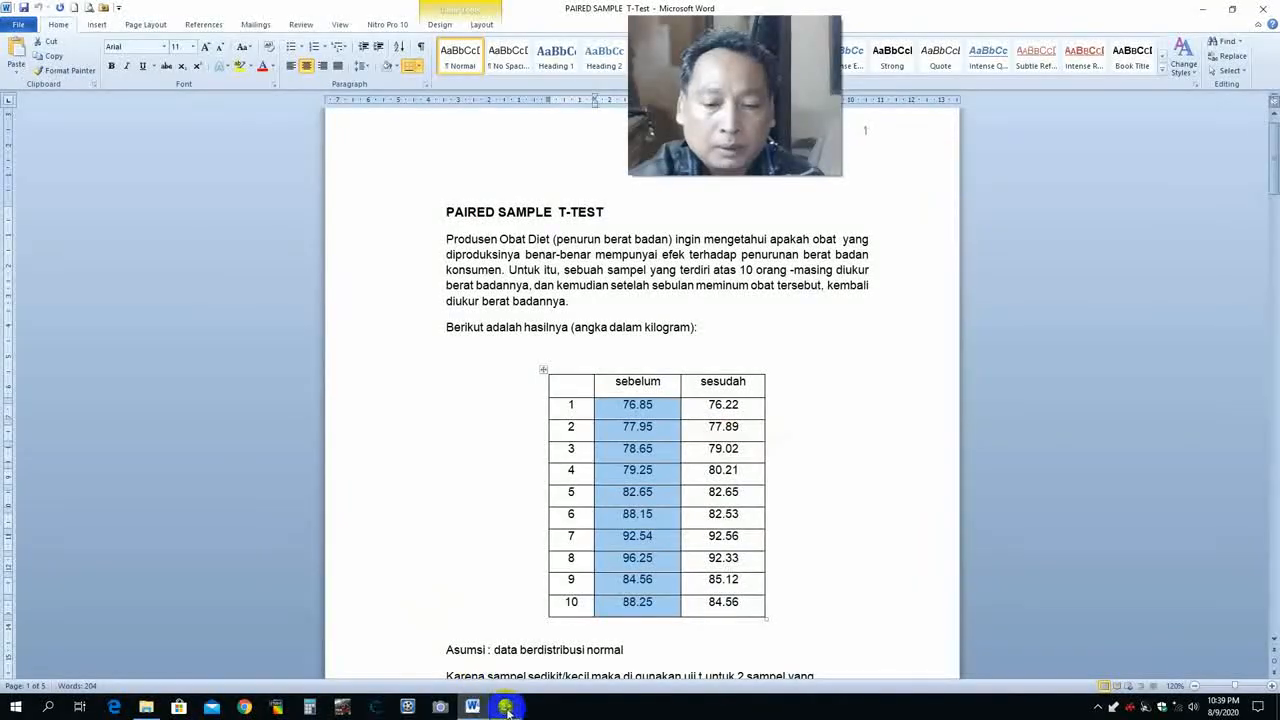
- Switch to the Data Paired T-test.sav dataset in the SPSS Statistics Data Editor
click(505, 706)
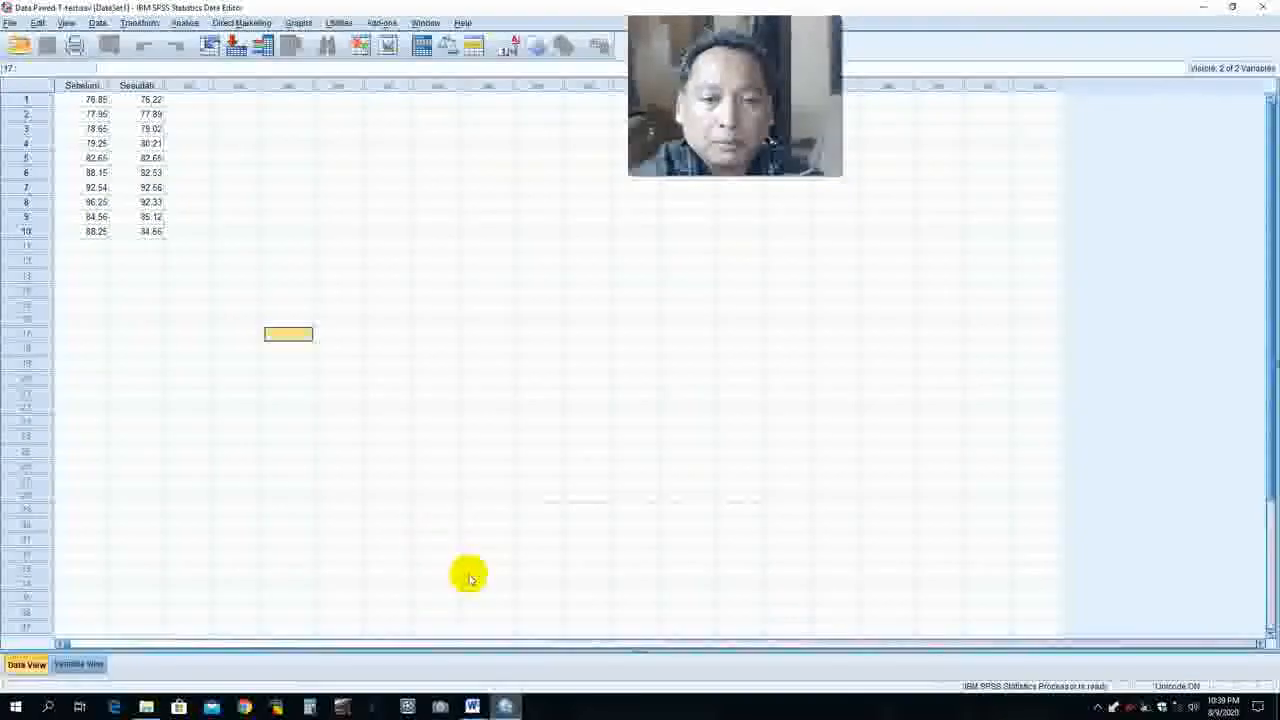
click(88, 291)
right_click(88, 291)
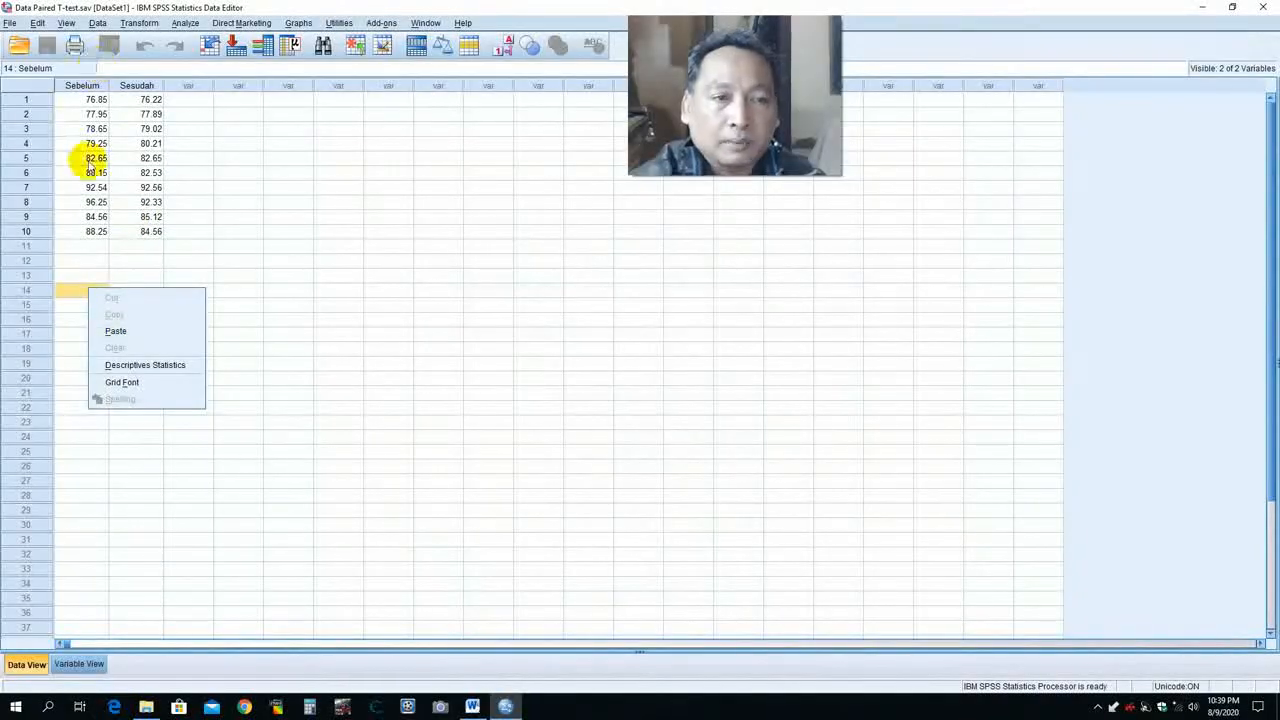
click(204, 260)
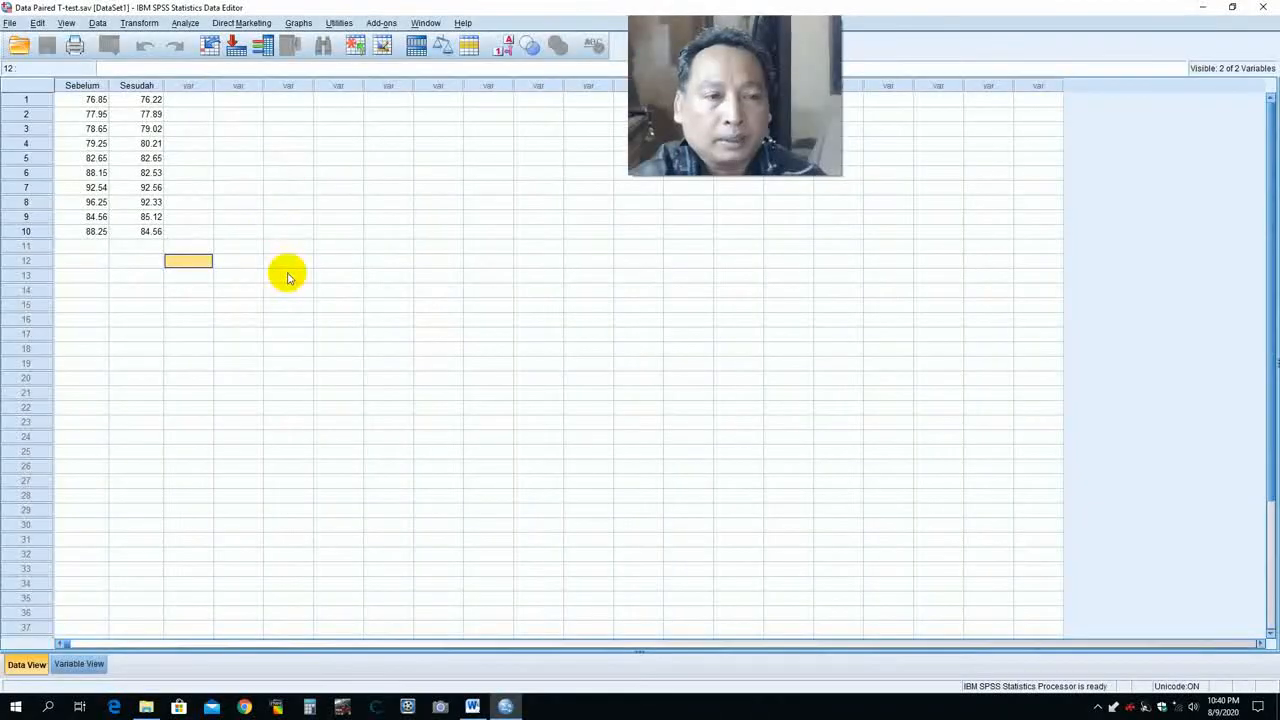
- Examine the names, types and measurement levels of the Sebelum and Sesudah variables, and return to the data sheet
click(92, 665)
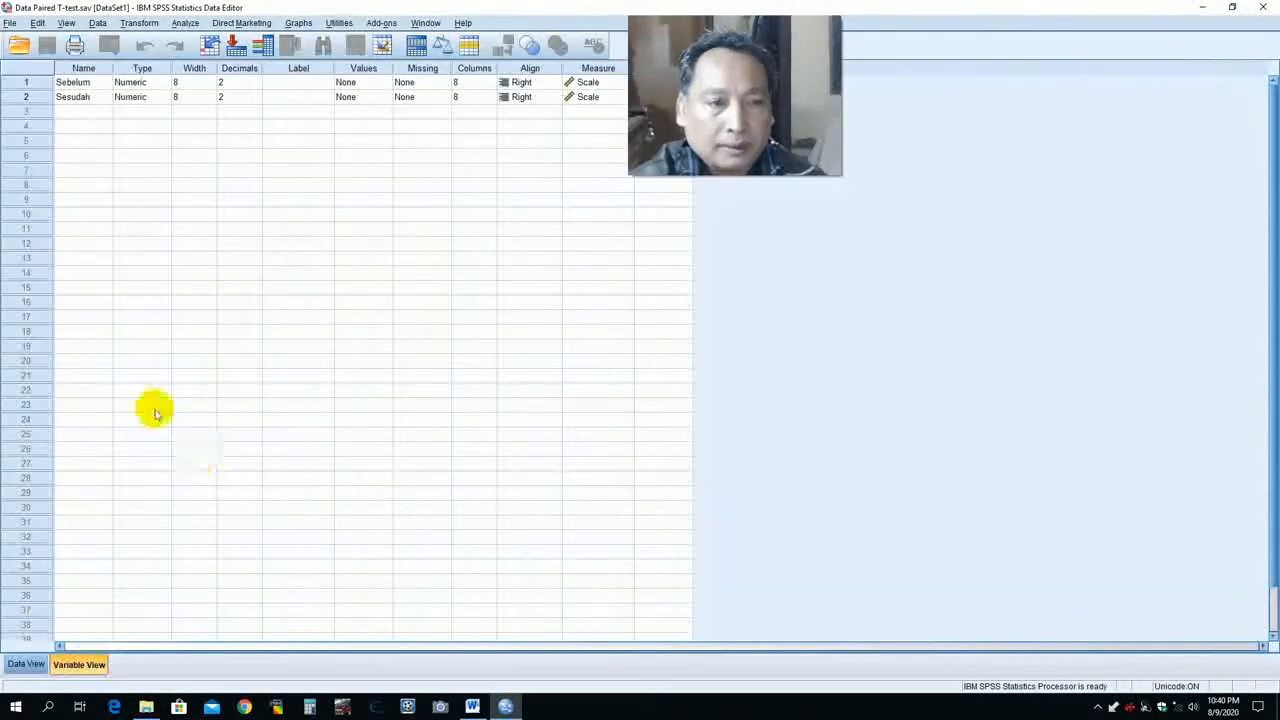
drag(663, 29, 794, 23)
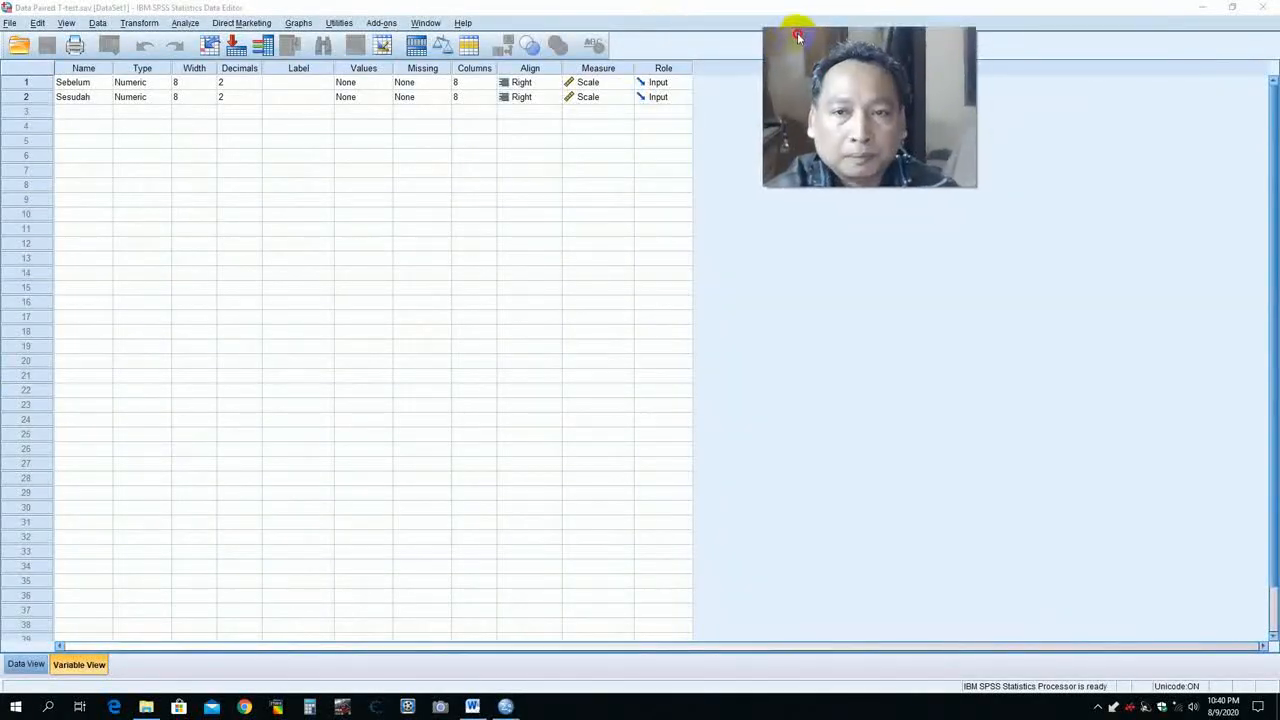
click(84, 85)
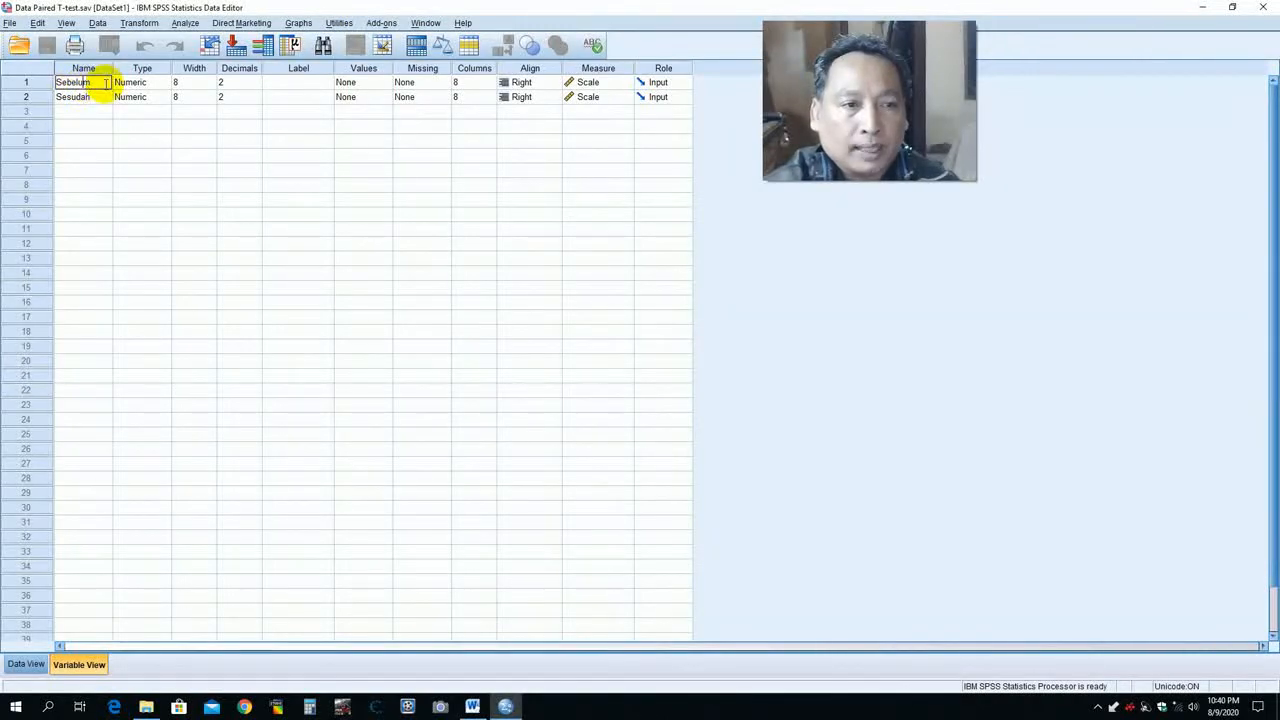
double_click(72, 83)
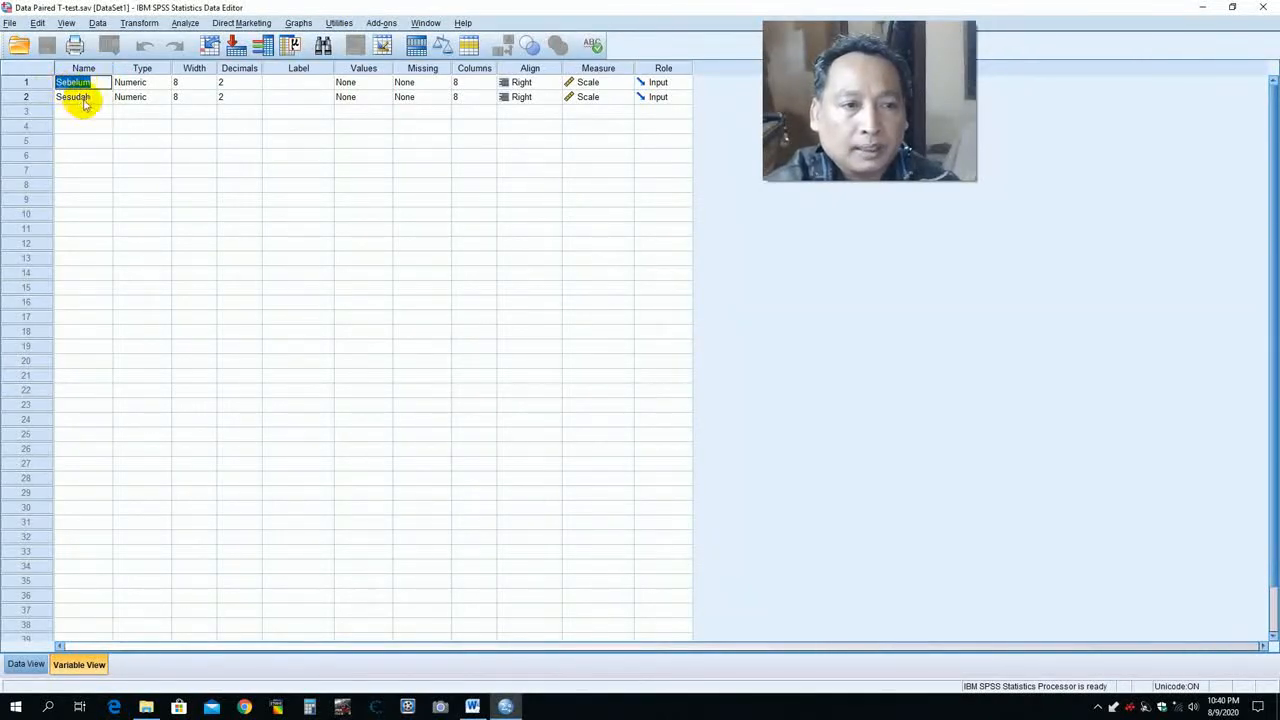
click(100, 100)
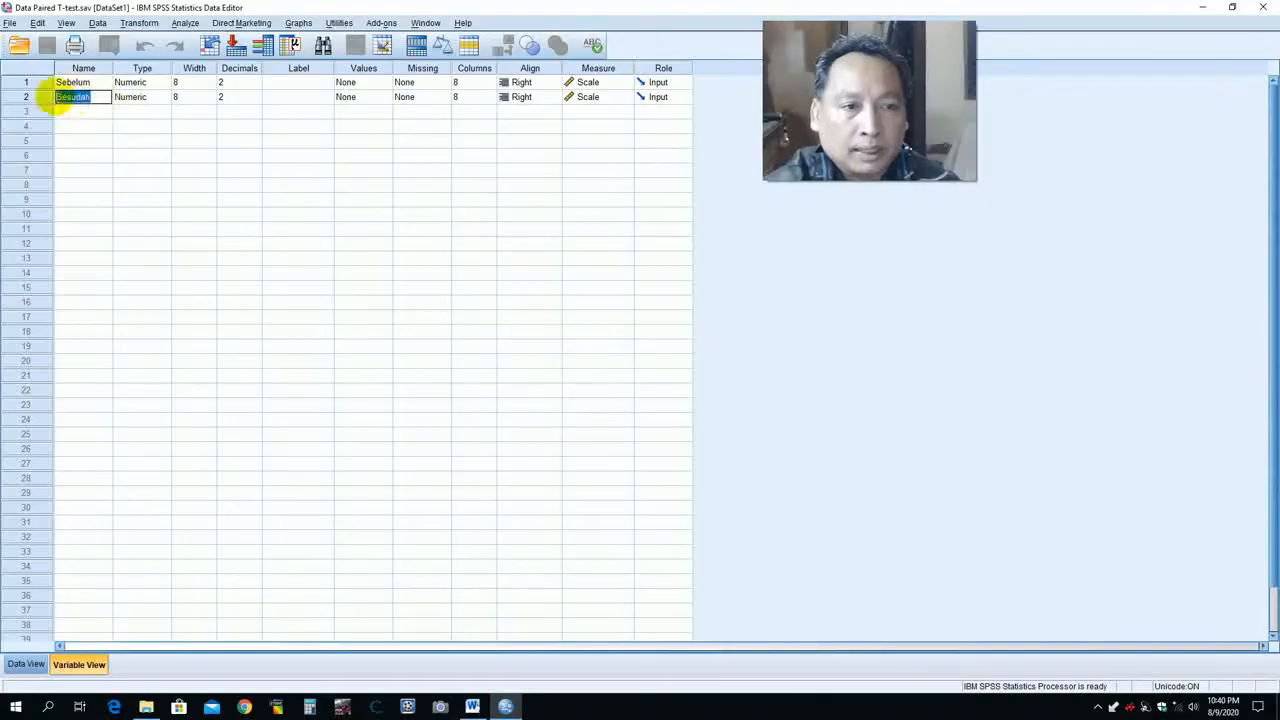
click(100, 125)
click(150, 96)
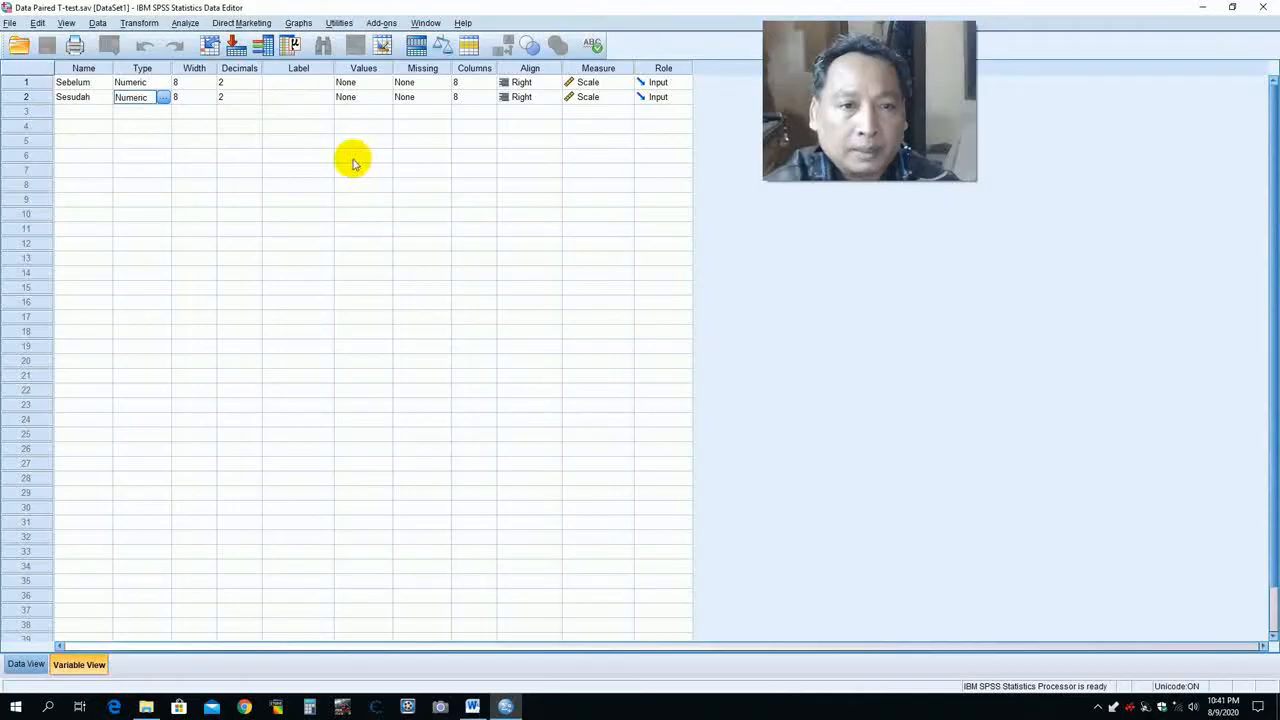
click(605, 126)
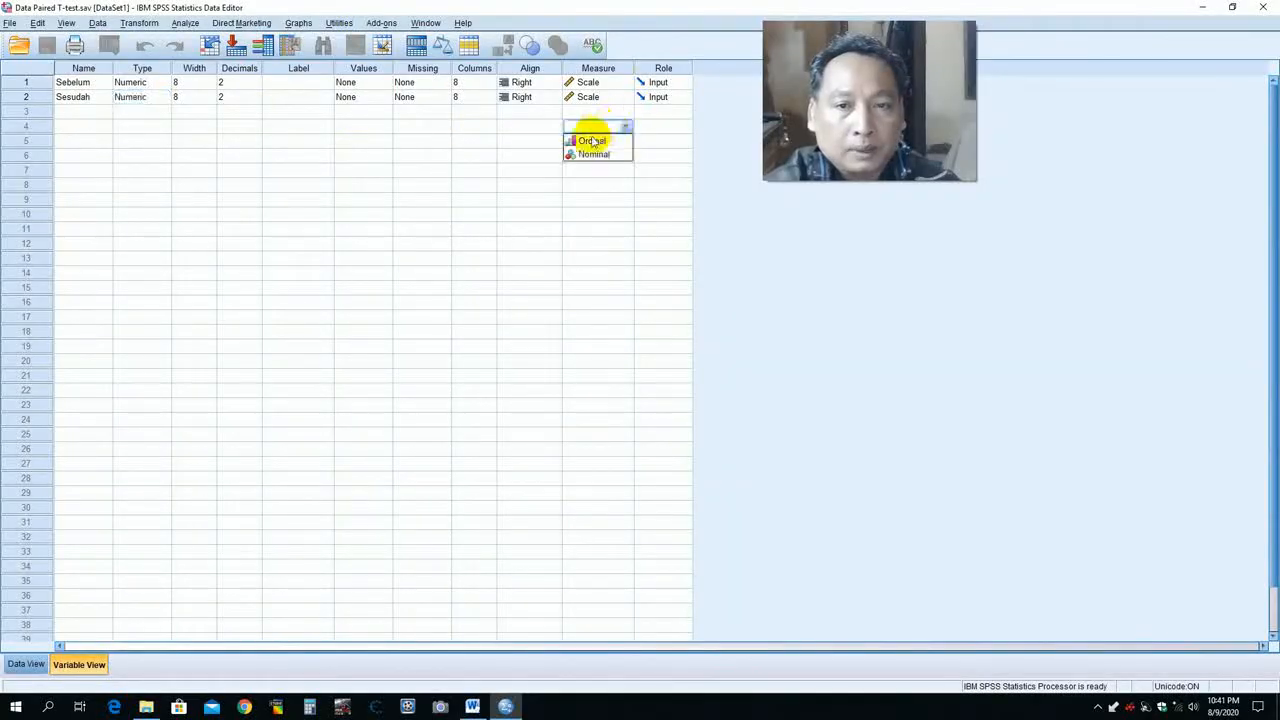
click(472, 141)
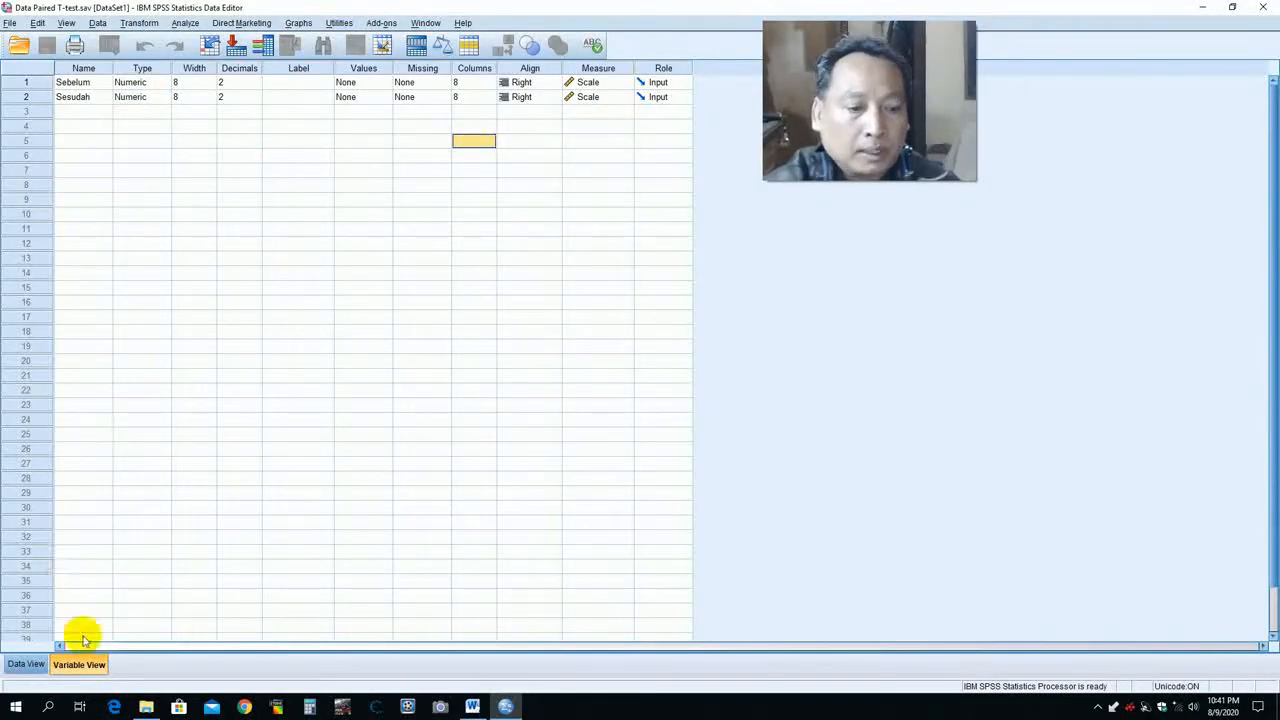
click(25, 662)
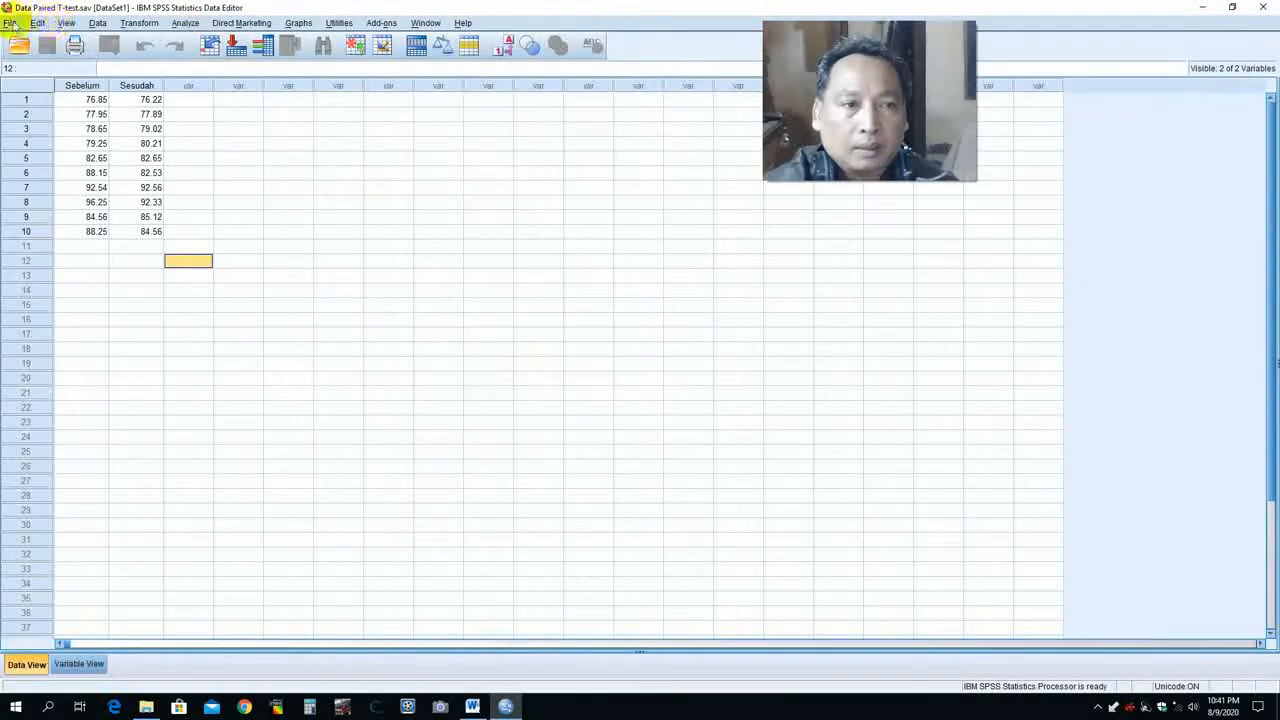
click(182, 24)
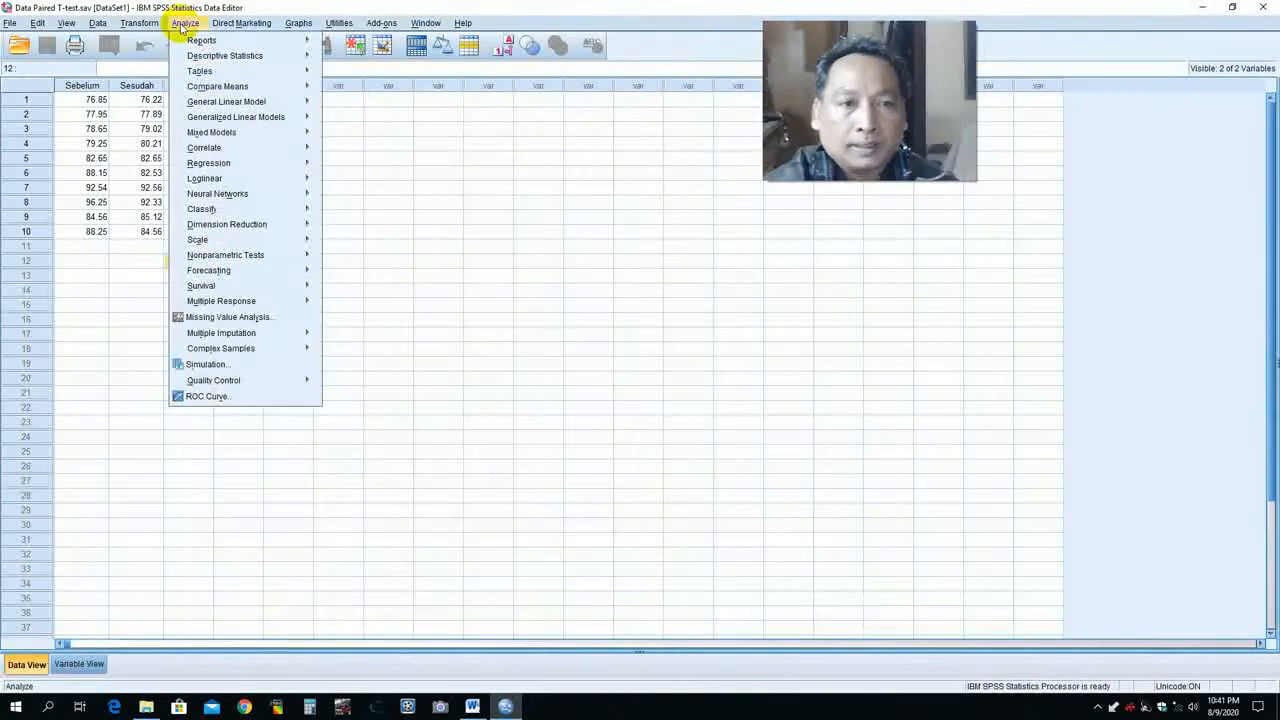
mouse_move(208, 90)
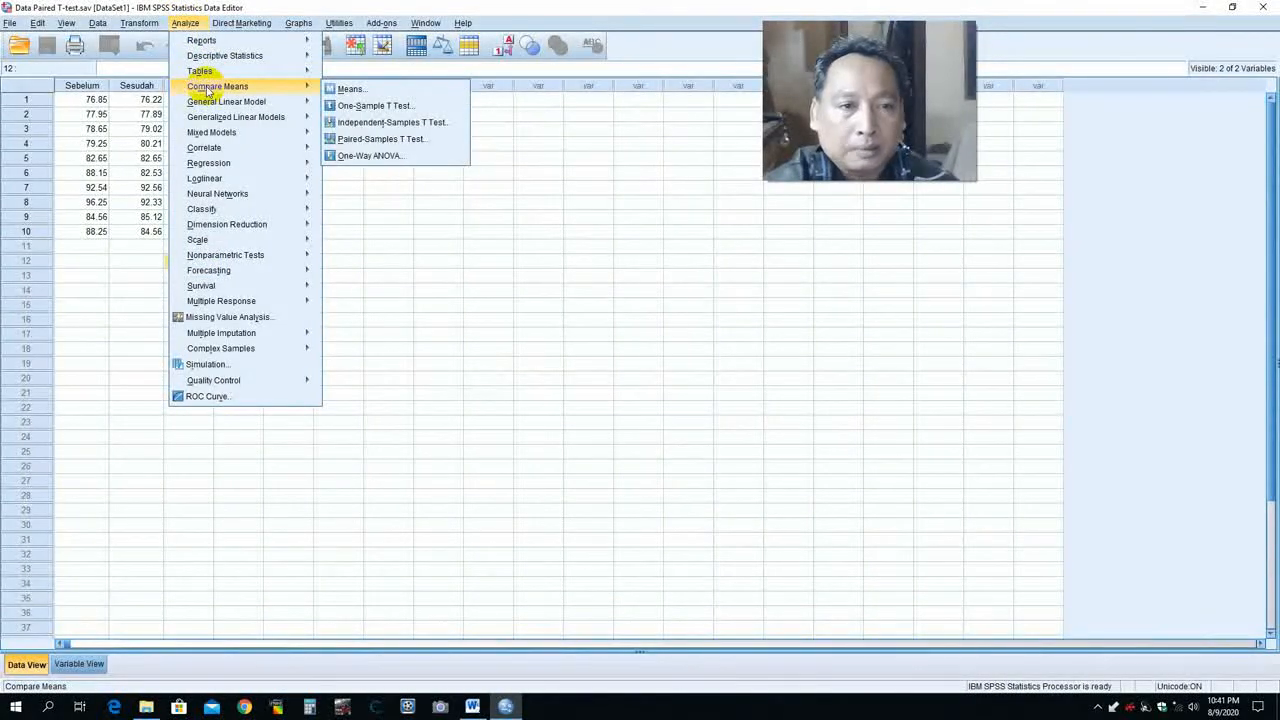
click(357, 138)
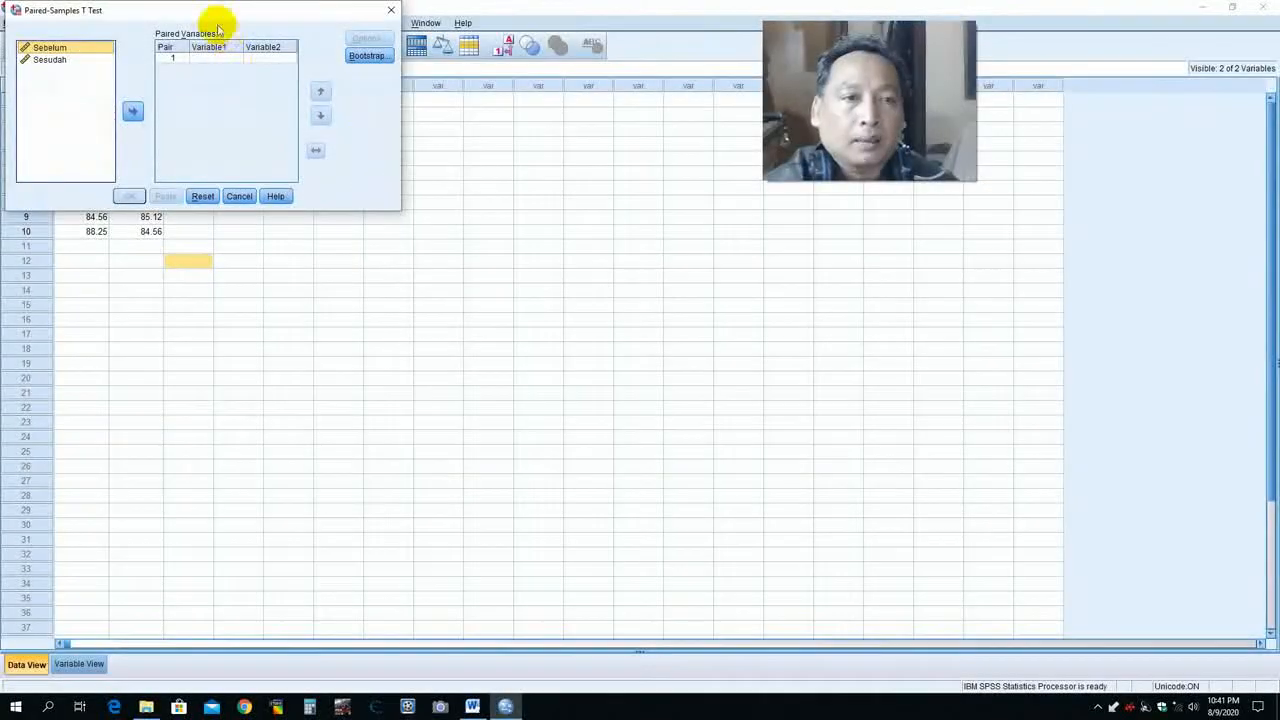
drag(243, 12, 508, 149)
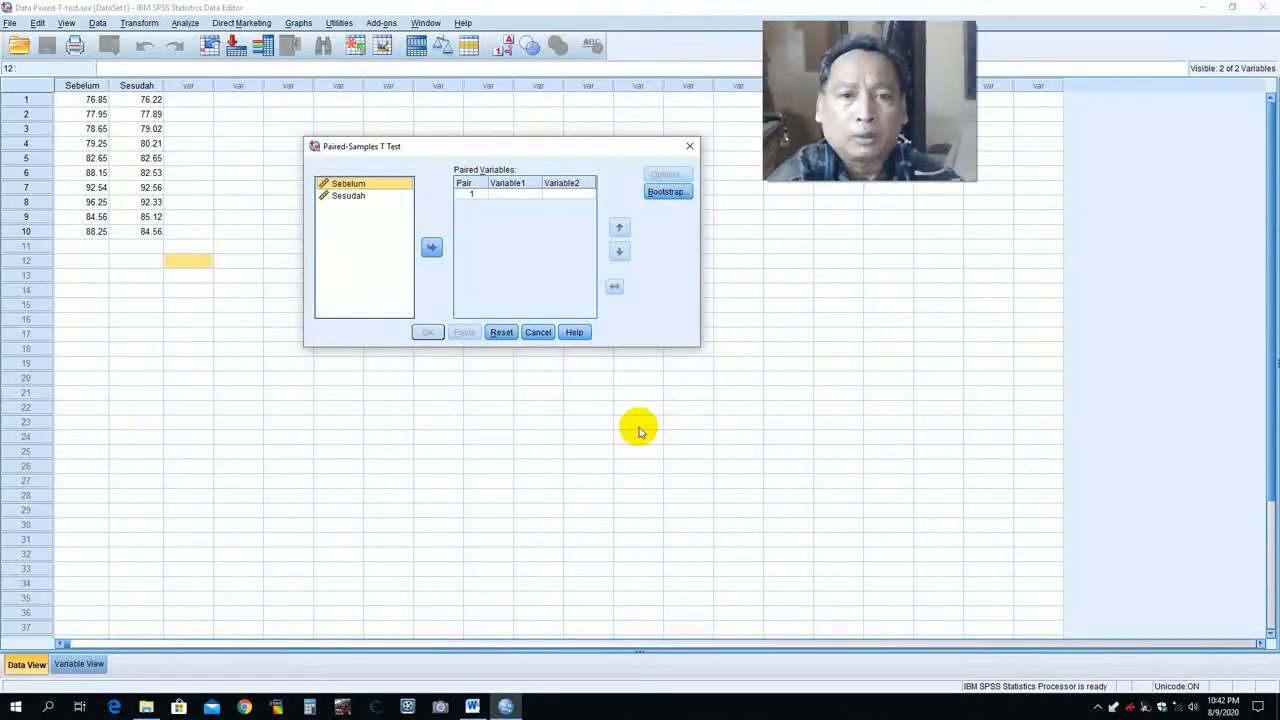
click(540, 334)
- Start a Paired-Samples T Test and assign Sebelum as Variable1 and Sesudah as Variable2 of pair 1
click(185, 23)
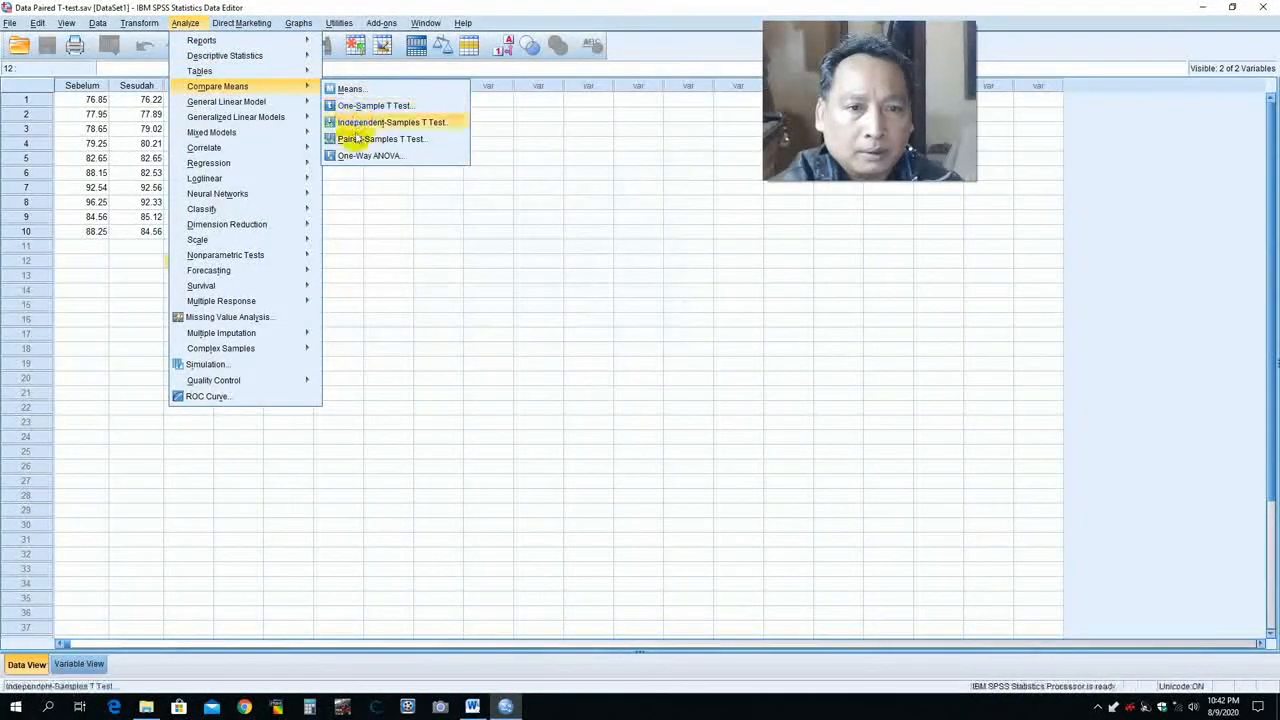
click(357, 140)
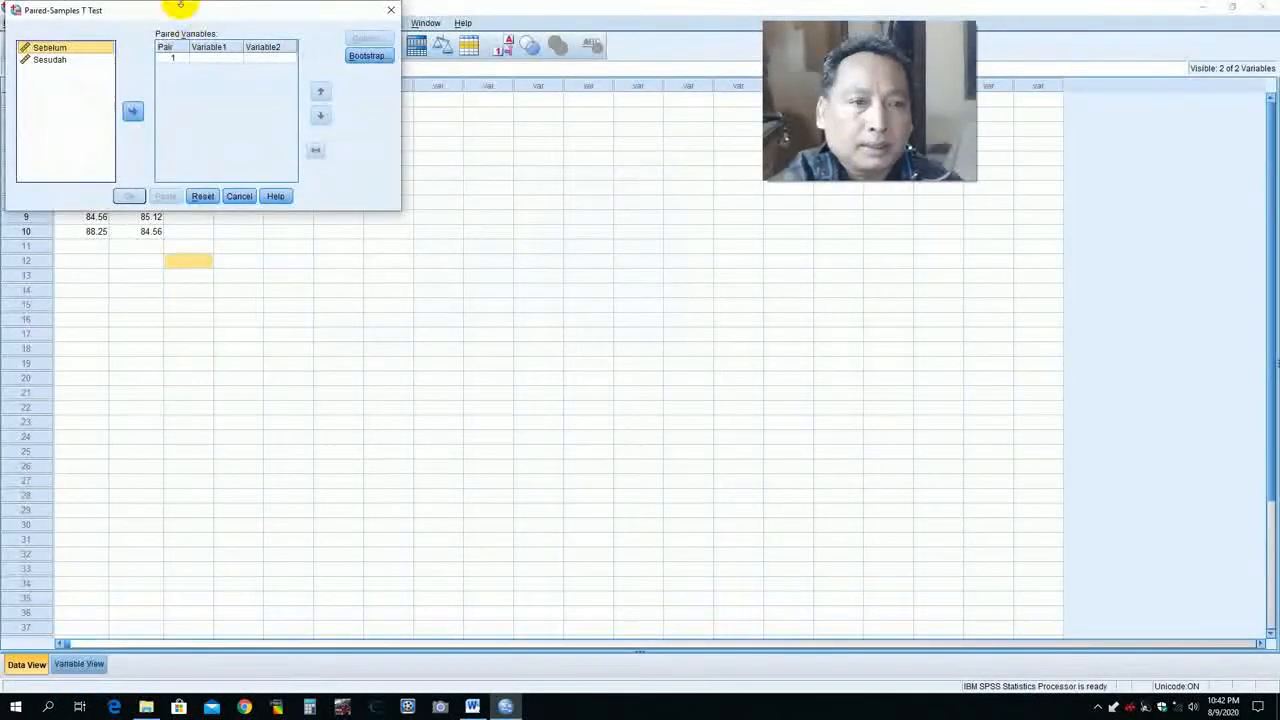
drag(183, 11, 485, 214)
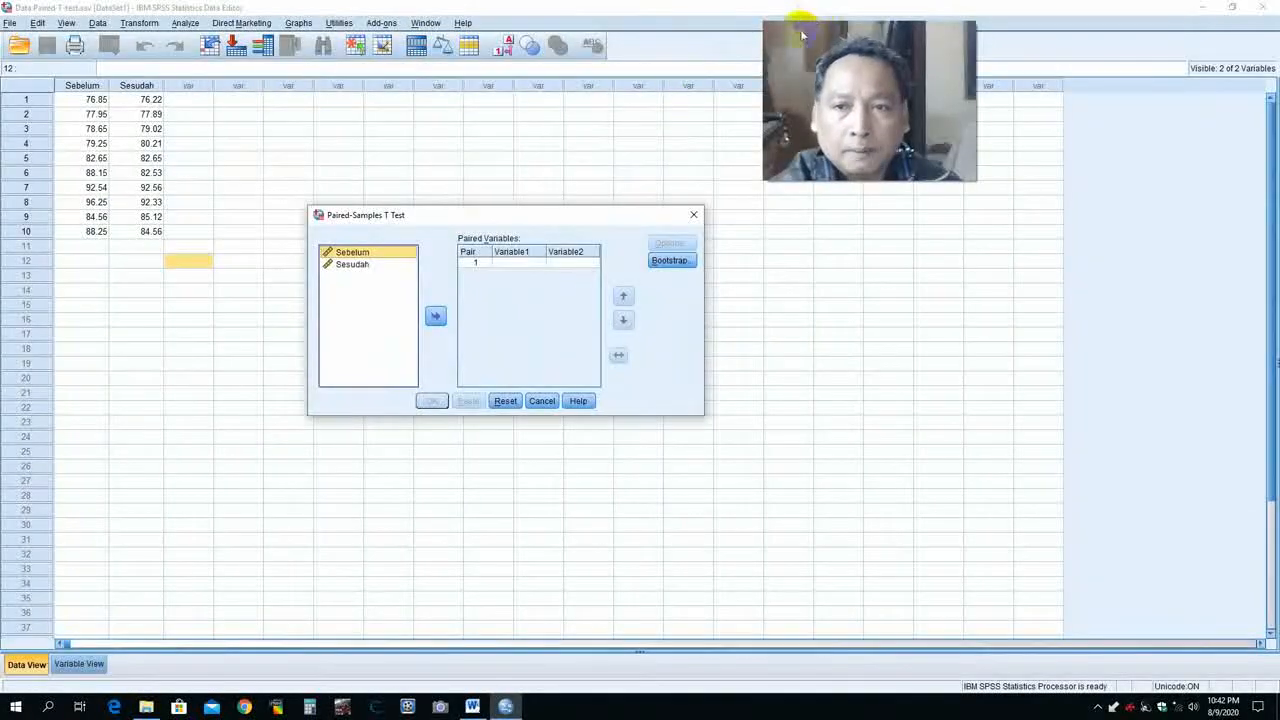
drag(836, 100, 879, 316)
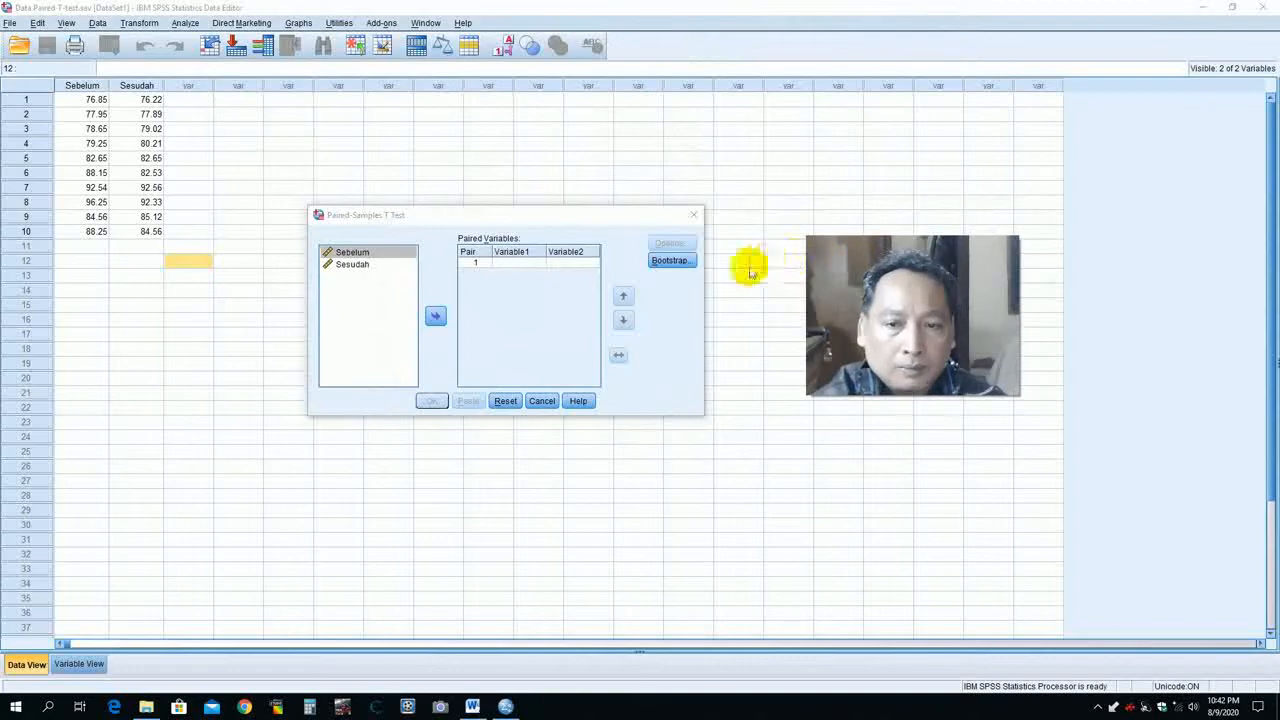
click(352, 253)
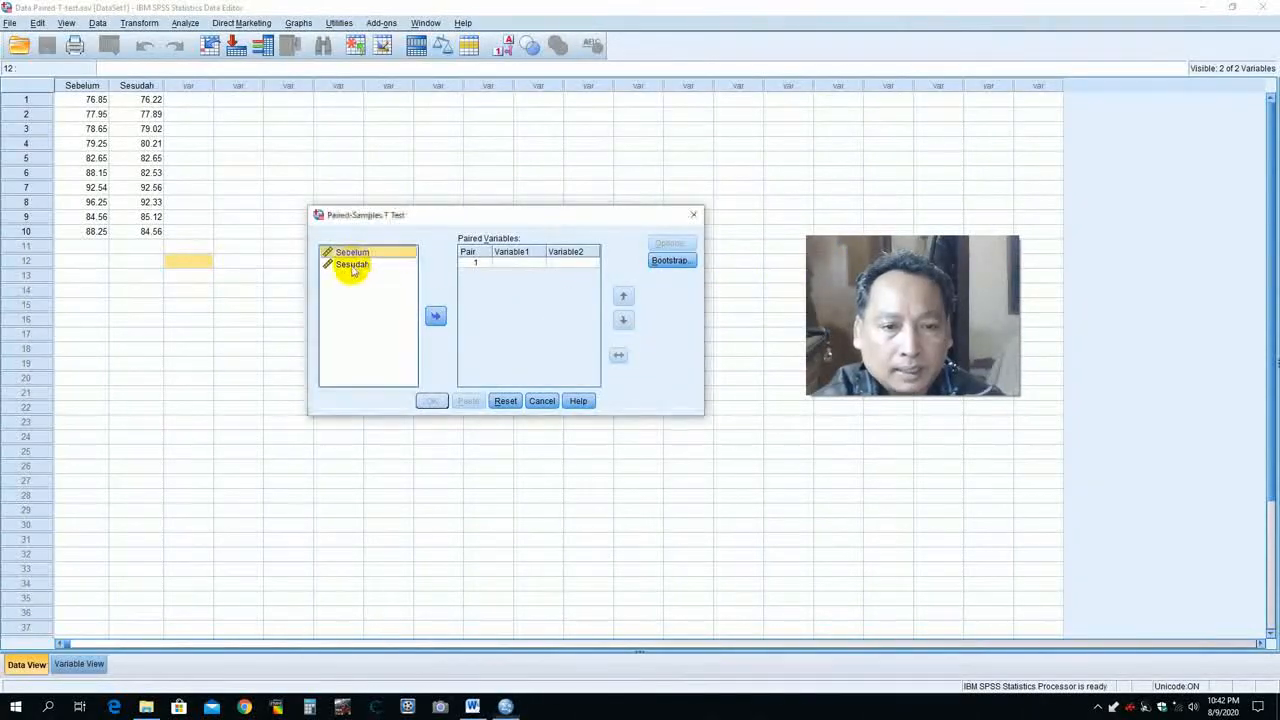
click(436, 317)
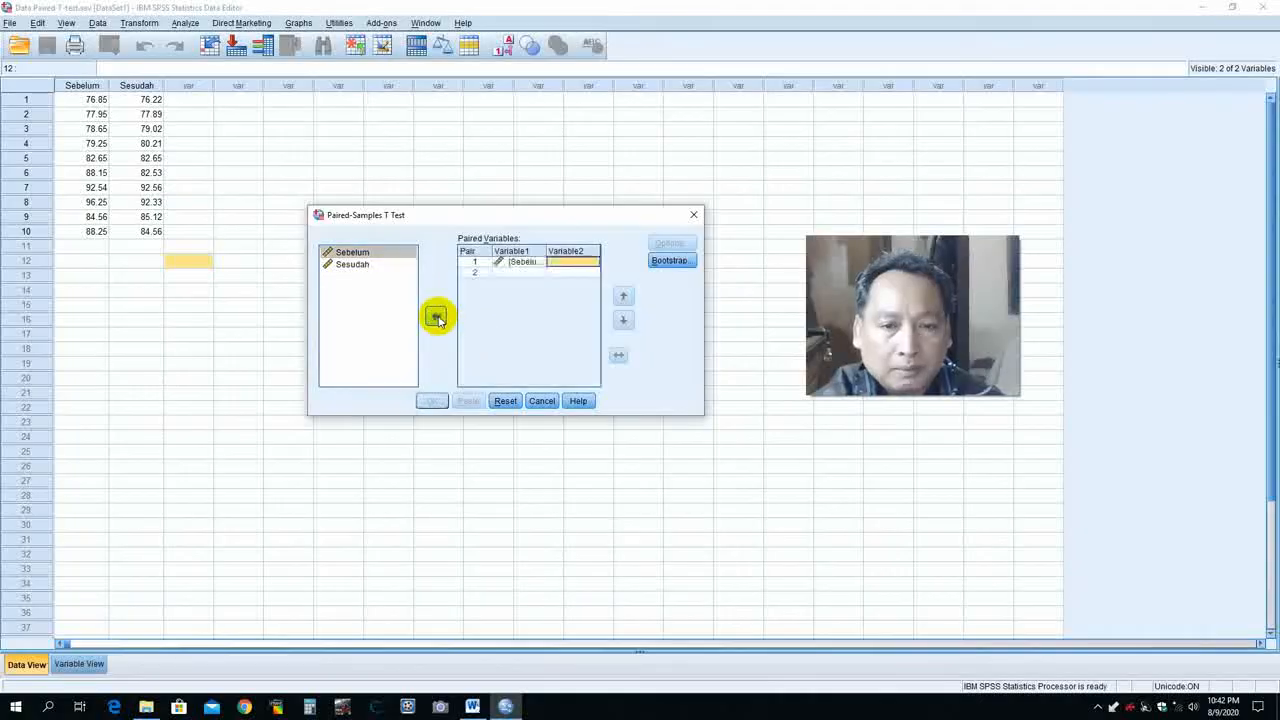
click(352, 264)
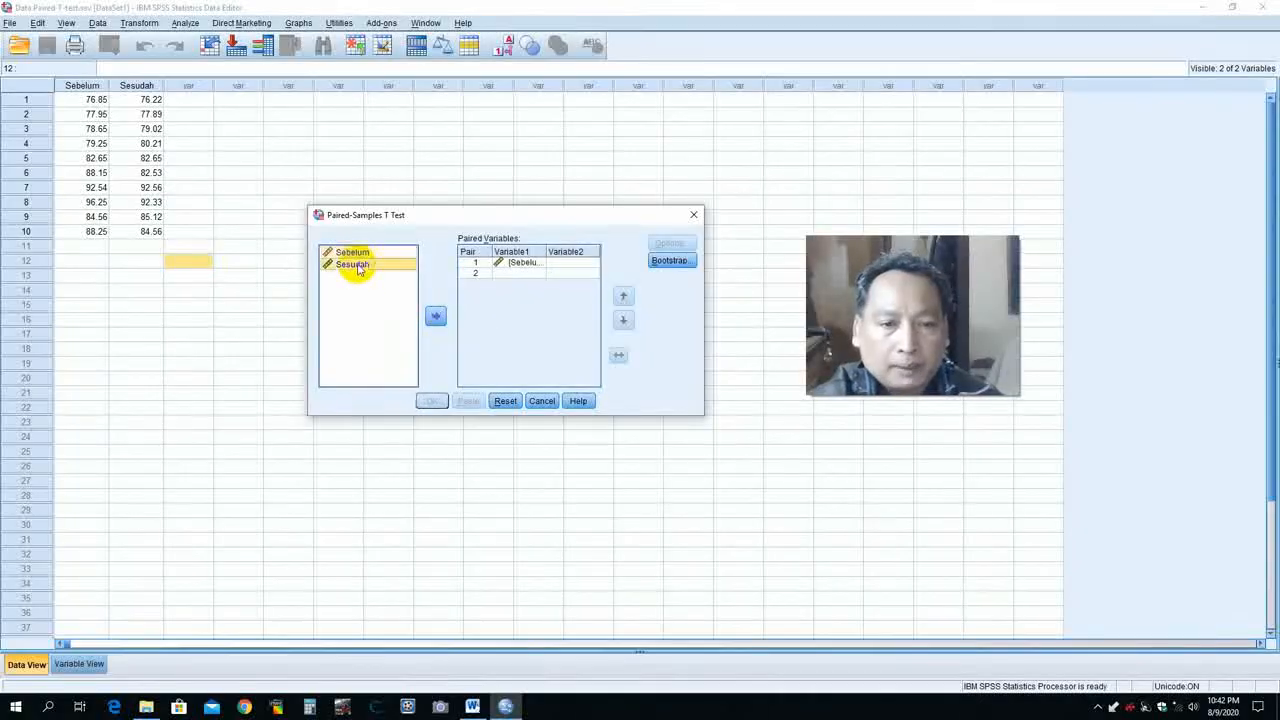
click(436, 318)
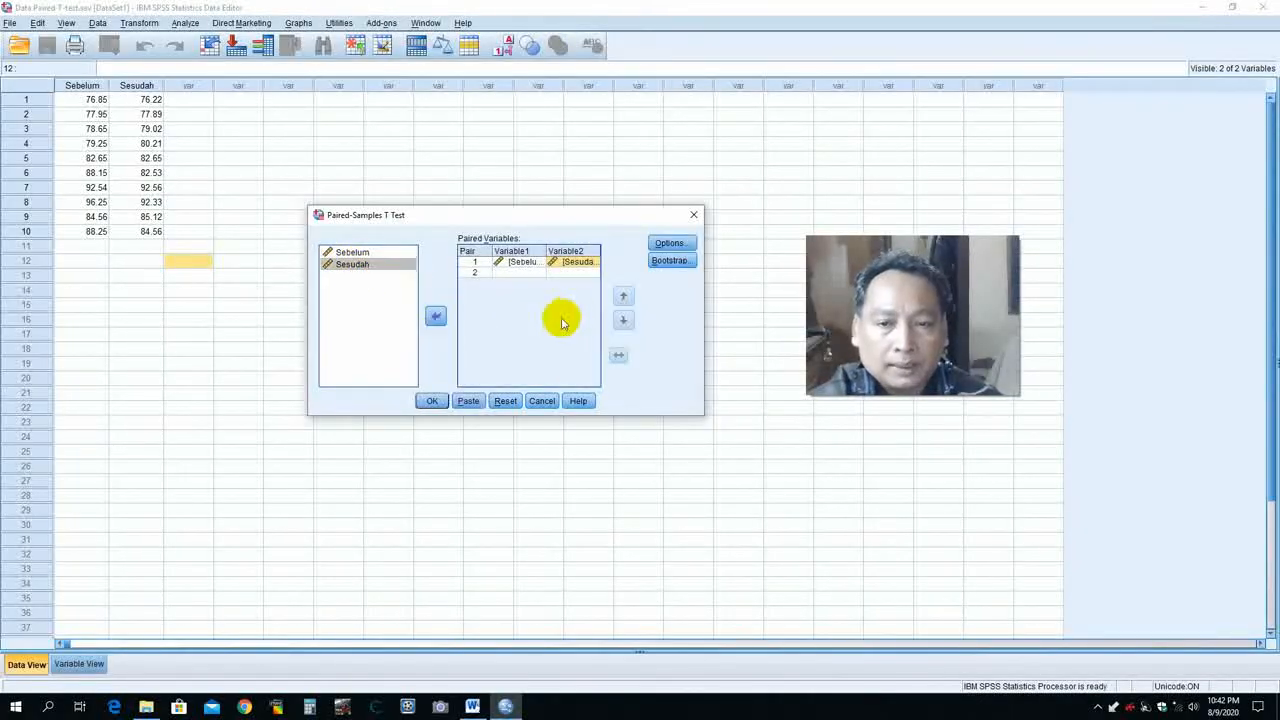
- Confirm the paired test options with a 95% confidence interval and cases excluded analysis by analysis
click(657, 250)
drag(529, 260, 537, 97)
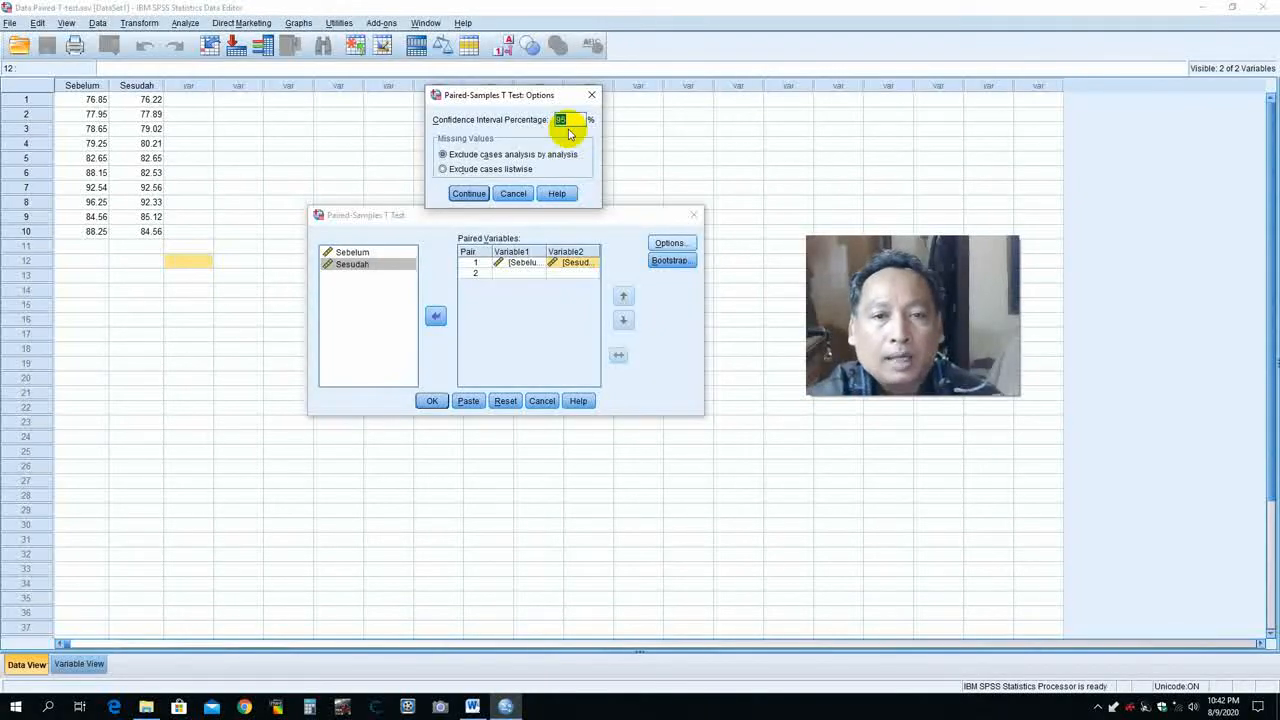
click(466, 195)
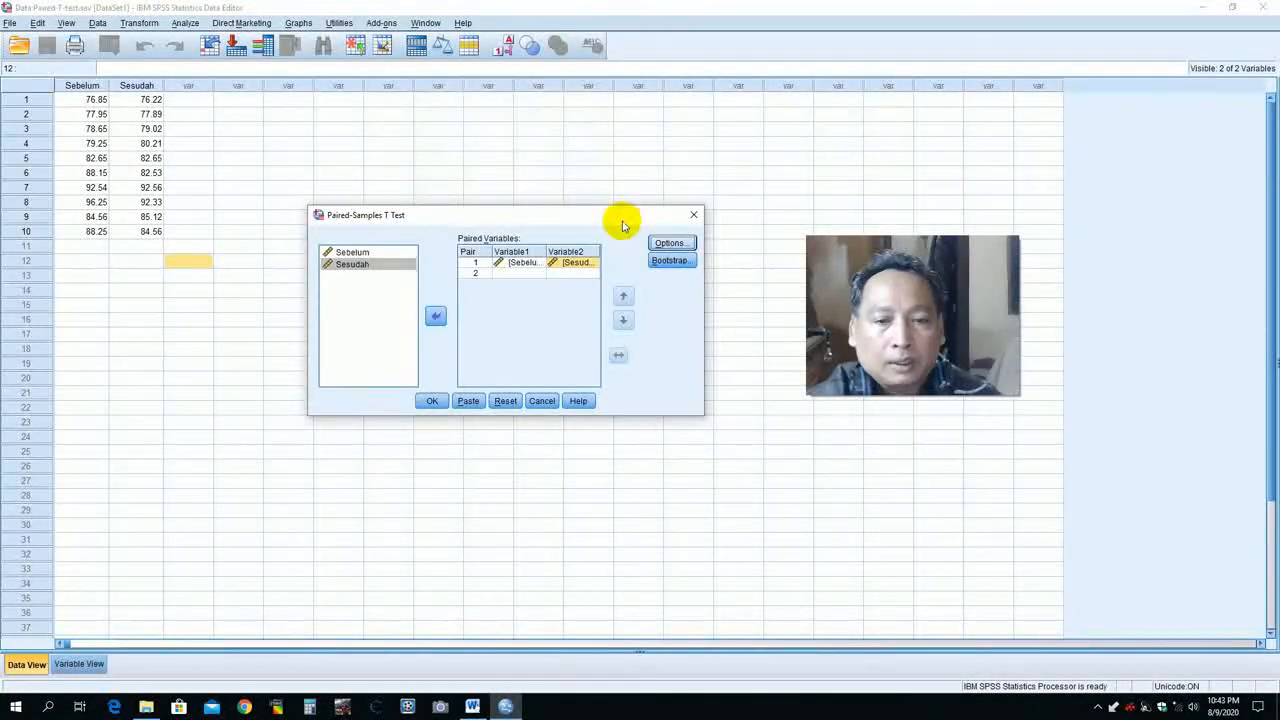
- Run the paired-samples t test on Sebelum and Sesudah and maximize the output viewer window
click(428, 401)
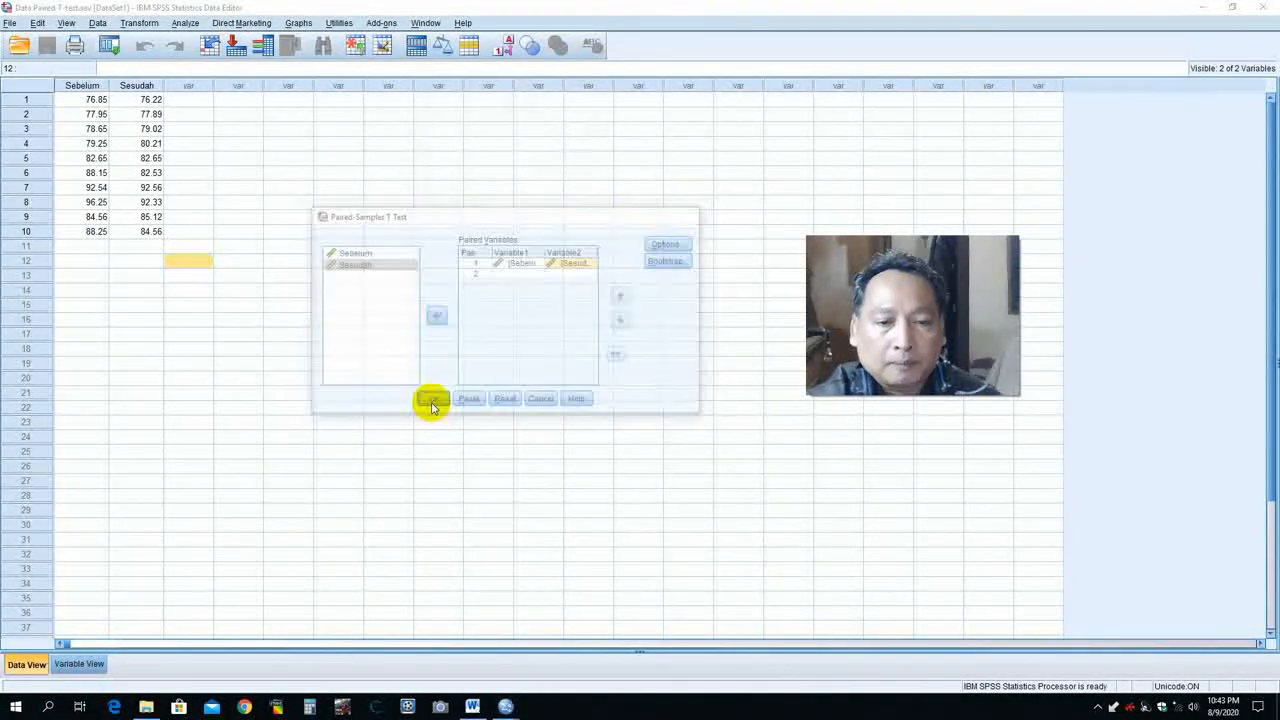
drag(845, 260, 1013, 125)
click(826, 150)
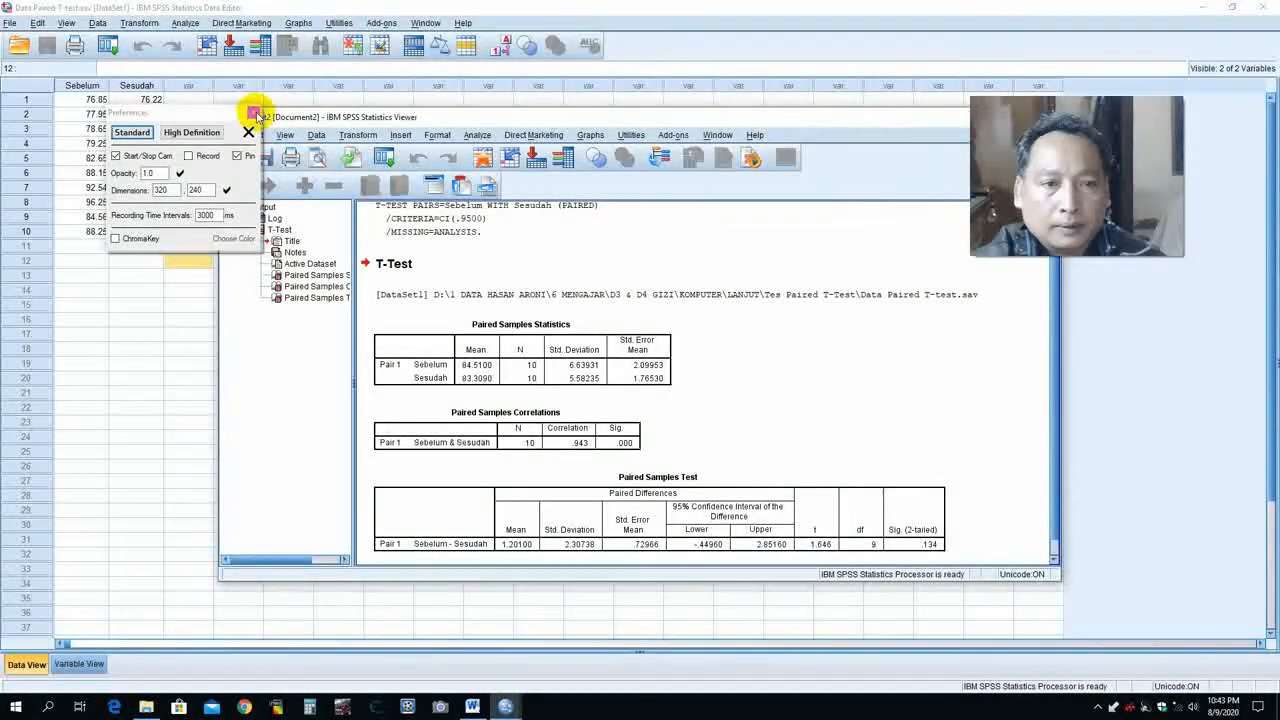
click(248, 132)
drag(800, 127, 657, 151)
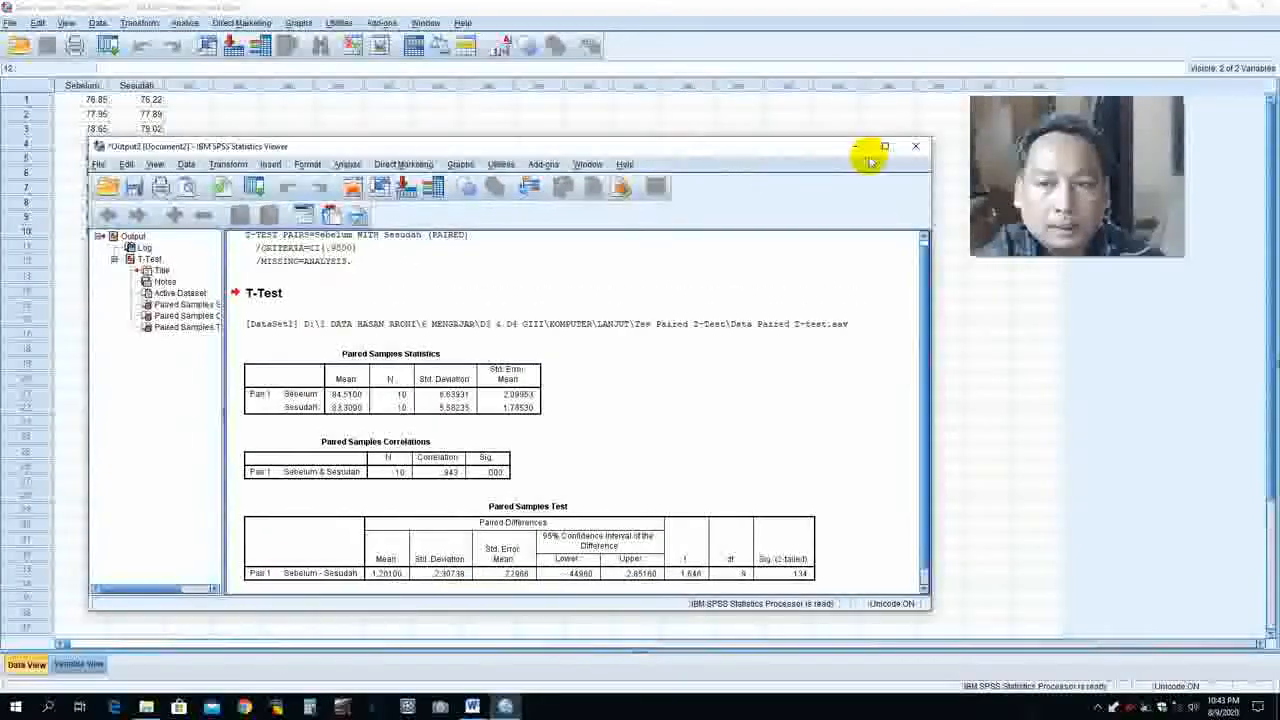
click(889, 143)
drag(981, 128, 822, 218)
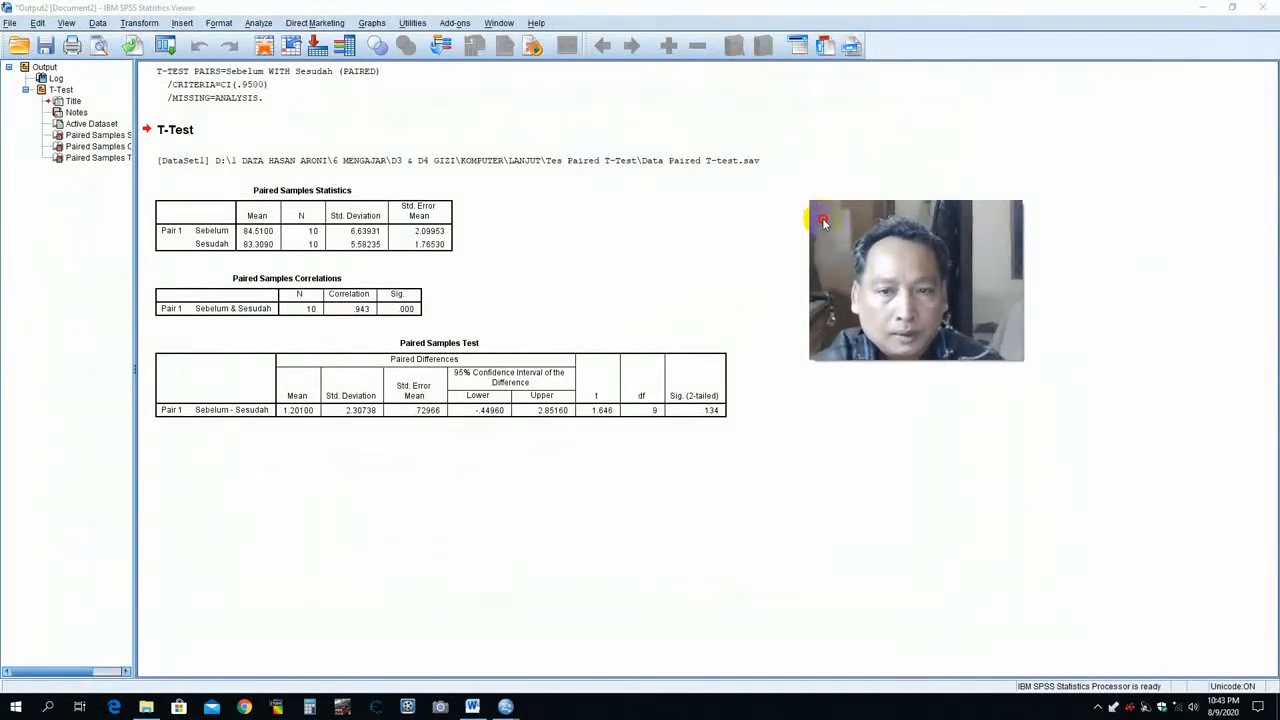
- Examine the Paired Samples Statistics and Paired Samples Test tables, including t, df and the two-tailed significance
click(308, 240)
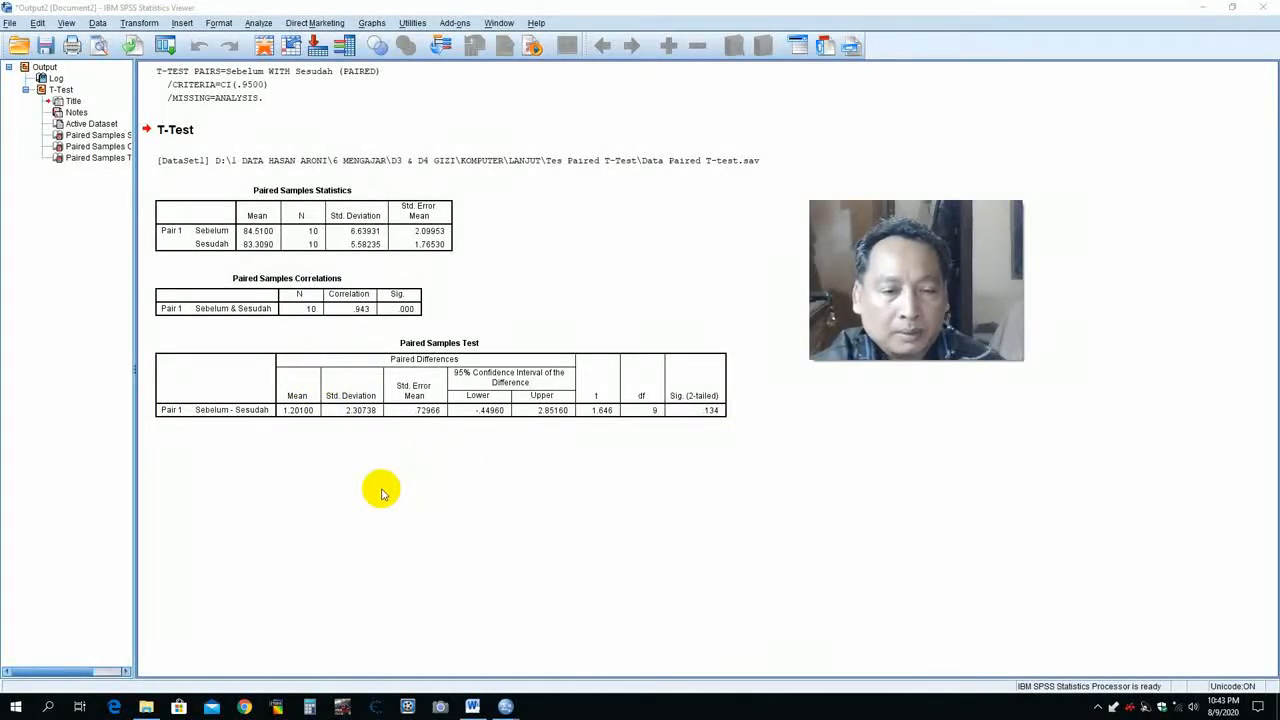
click(414, 392)
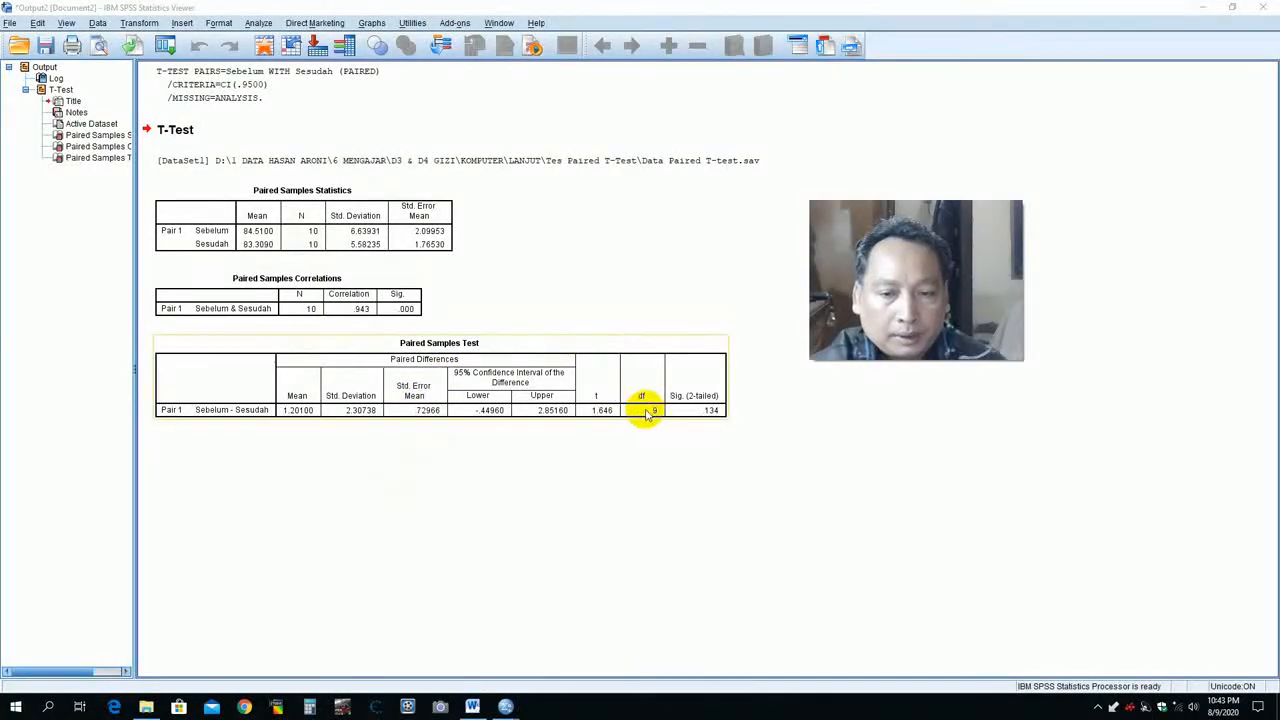
click(690, 405)
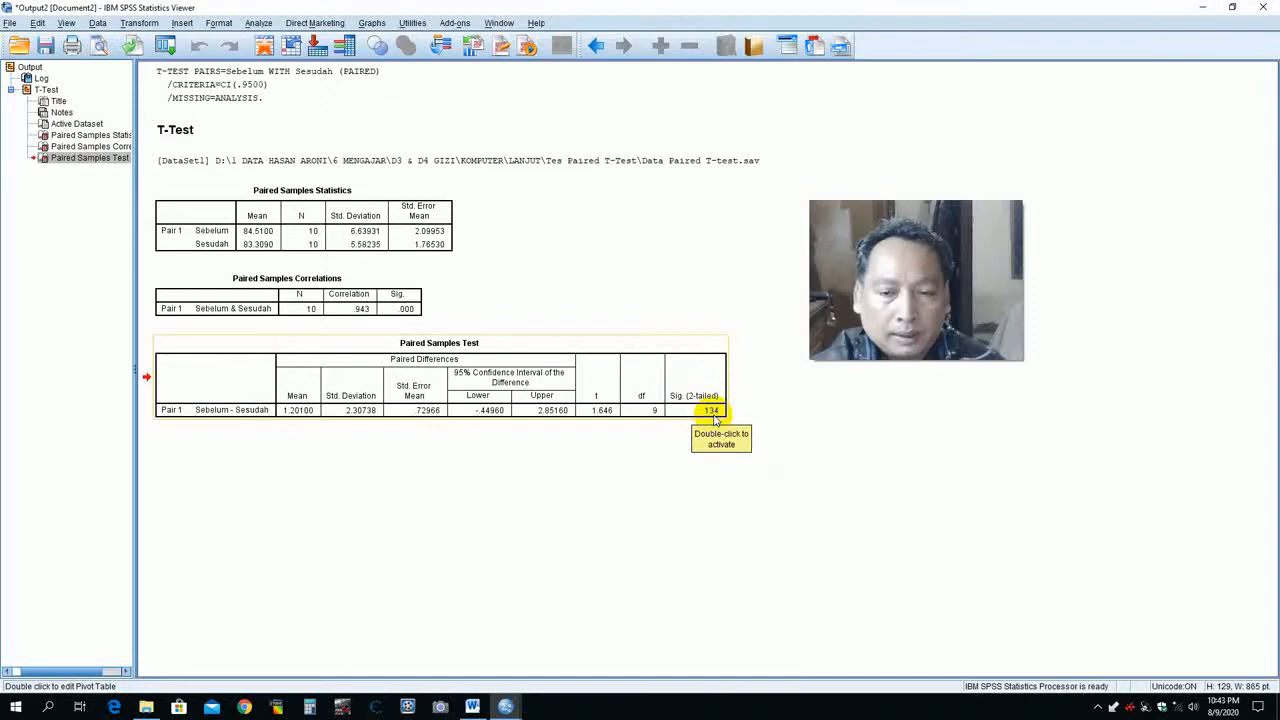
- Switch to the PAIRED SAMPLE T-Test document in Microsoft Word and read the hypotheses, decision rules and conclusion on page 5
mouse_move(473, 706)
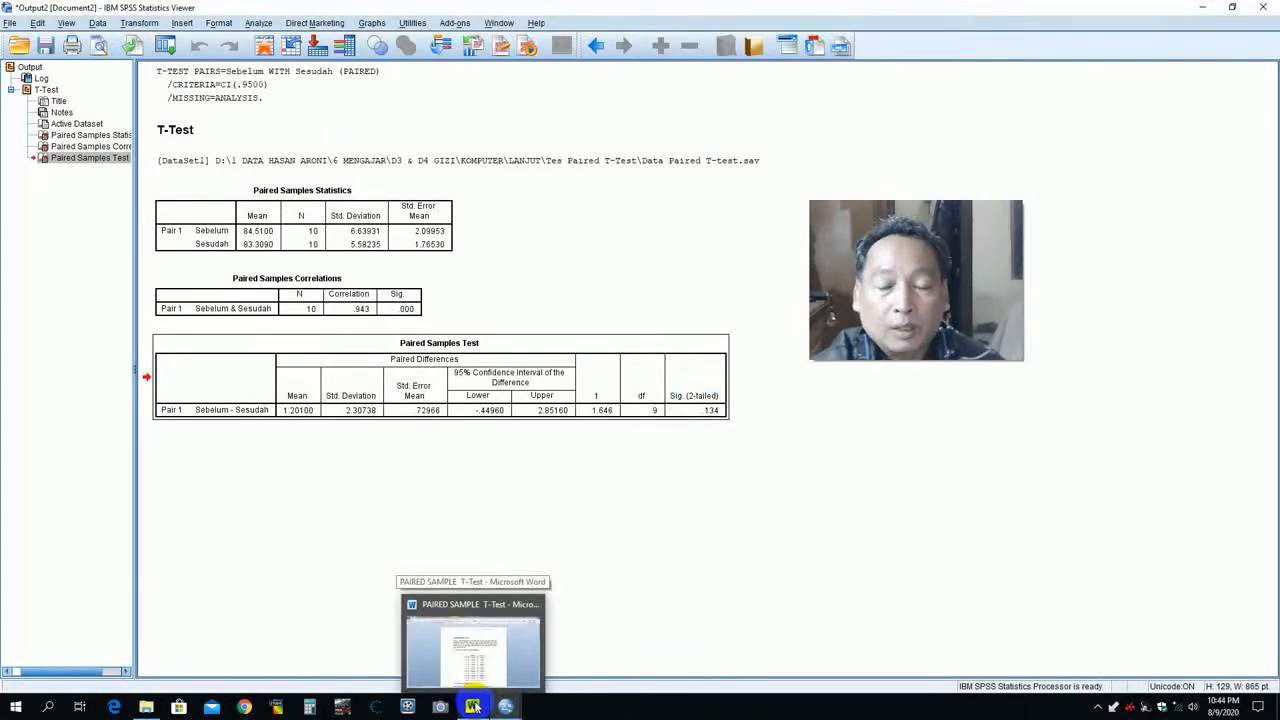
click(473, 706)
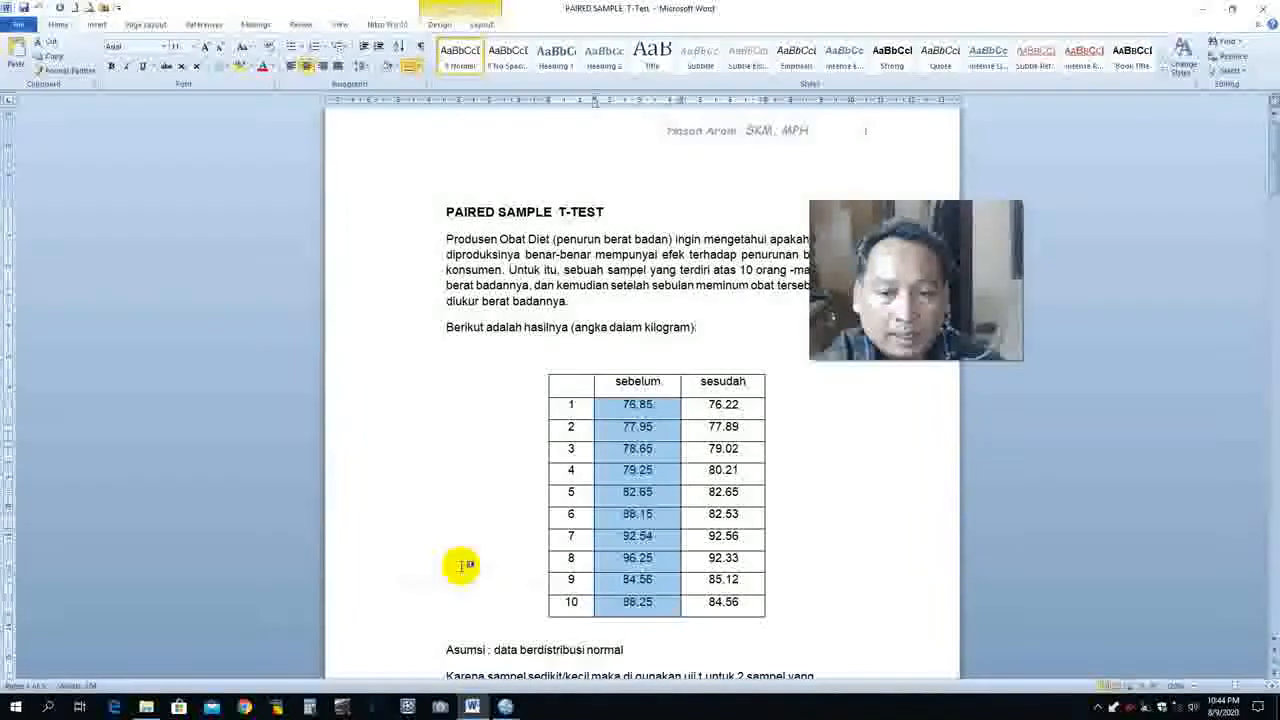
scroll(470, 540, down, 20)
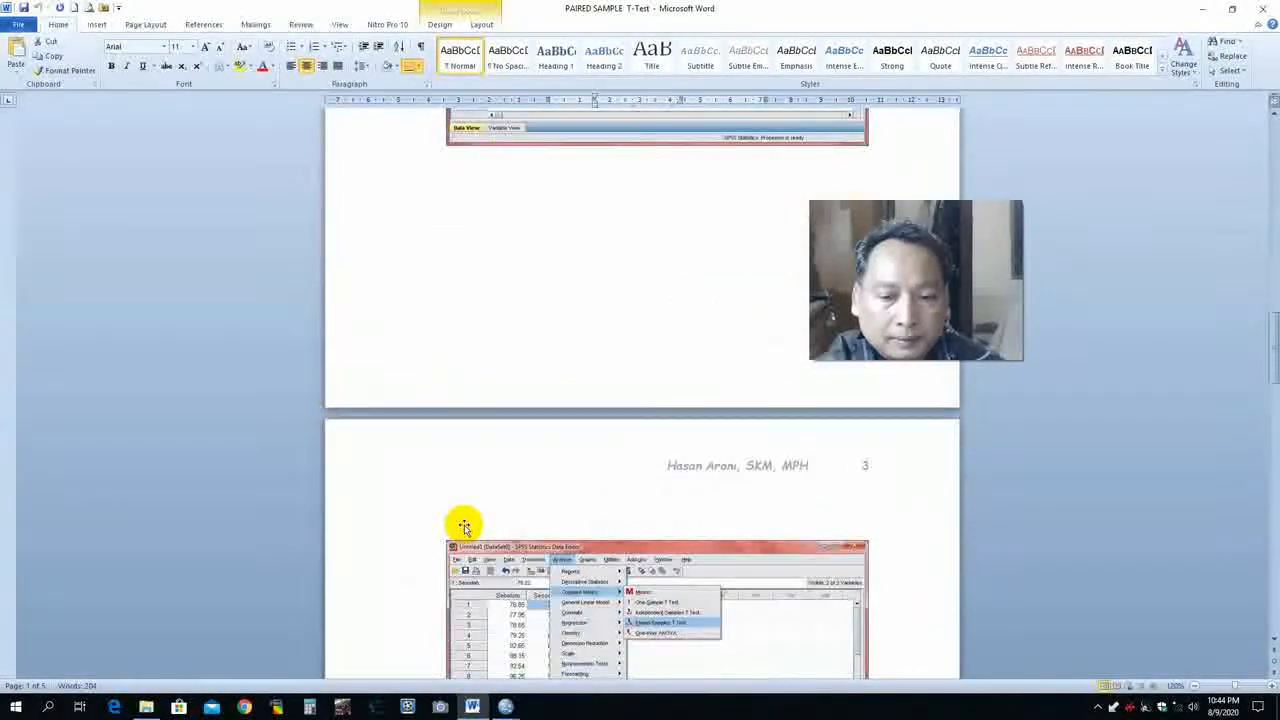
scroll(474, 518, down, 10)
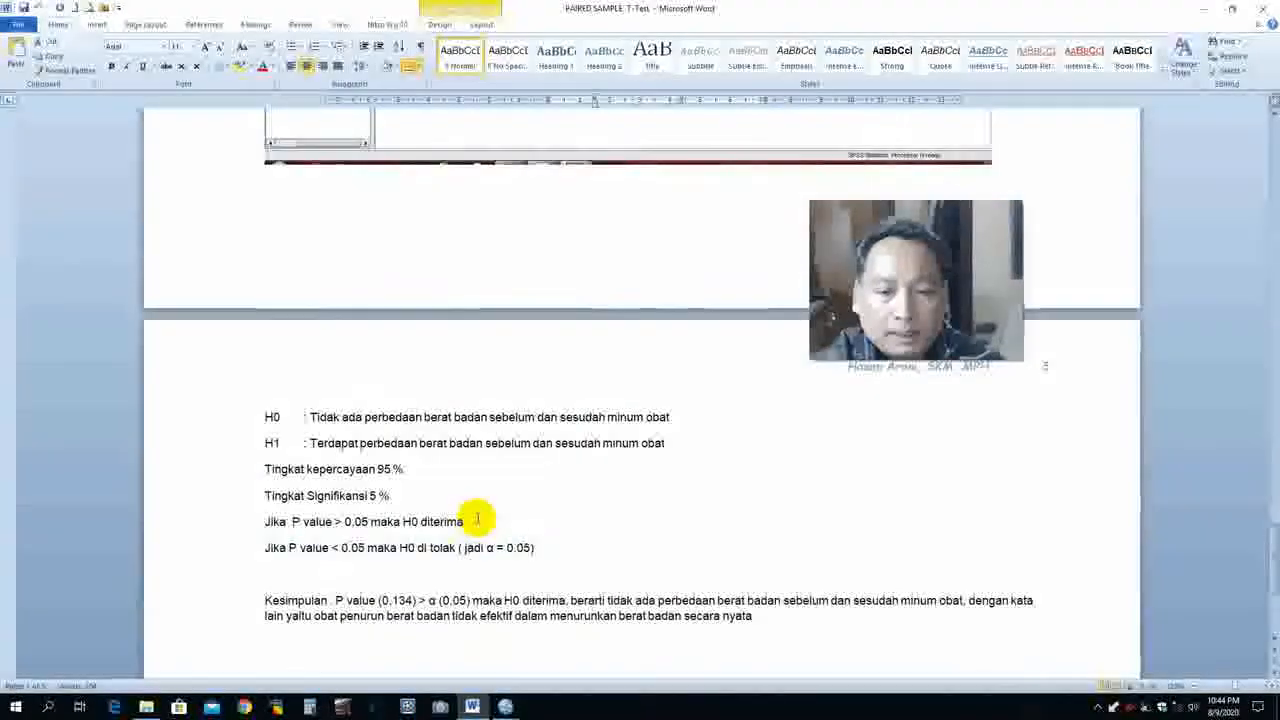
scroll(478, 521, up, 1)
scroll(460, 508, down, 2)
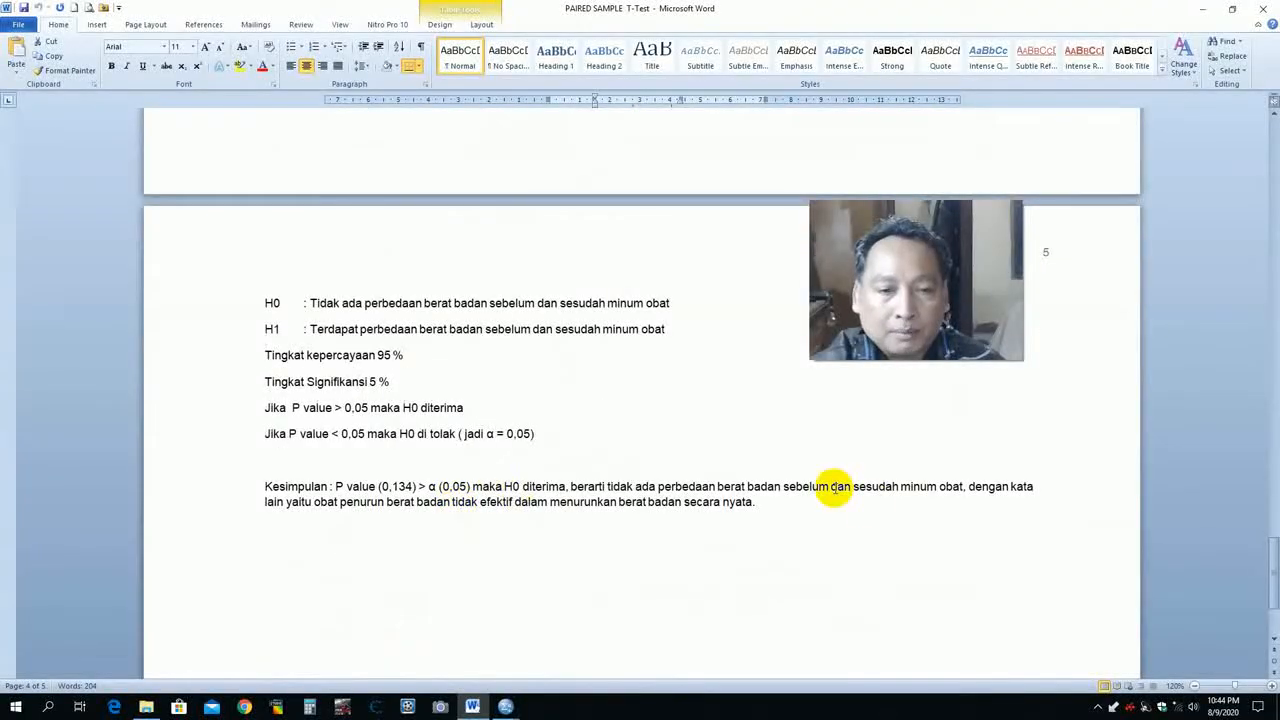
click(1269, 686)
ctrl+scroll(777, 560, up, 1)
scroll(779, 556, down, 8)
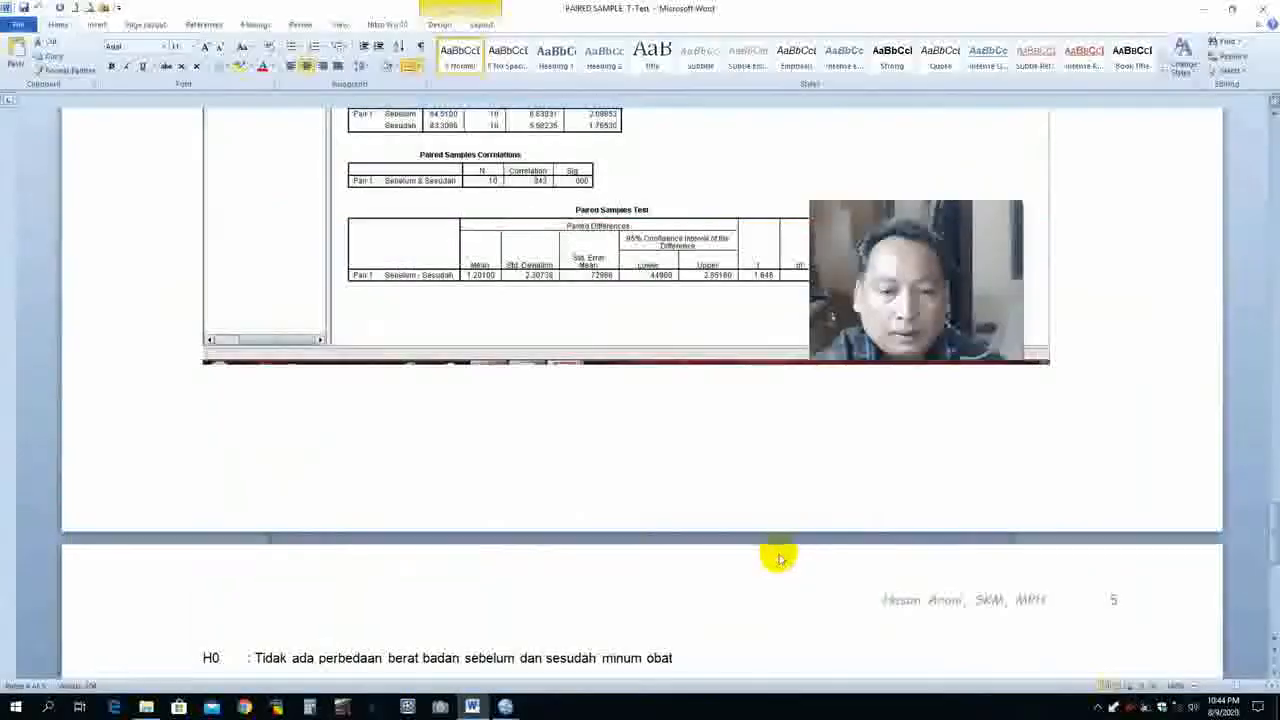
drag(827, 220, 629, 166)
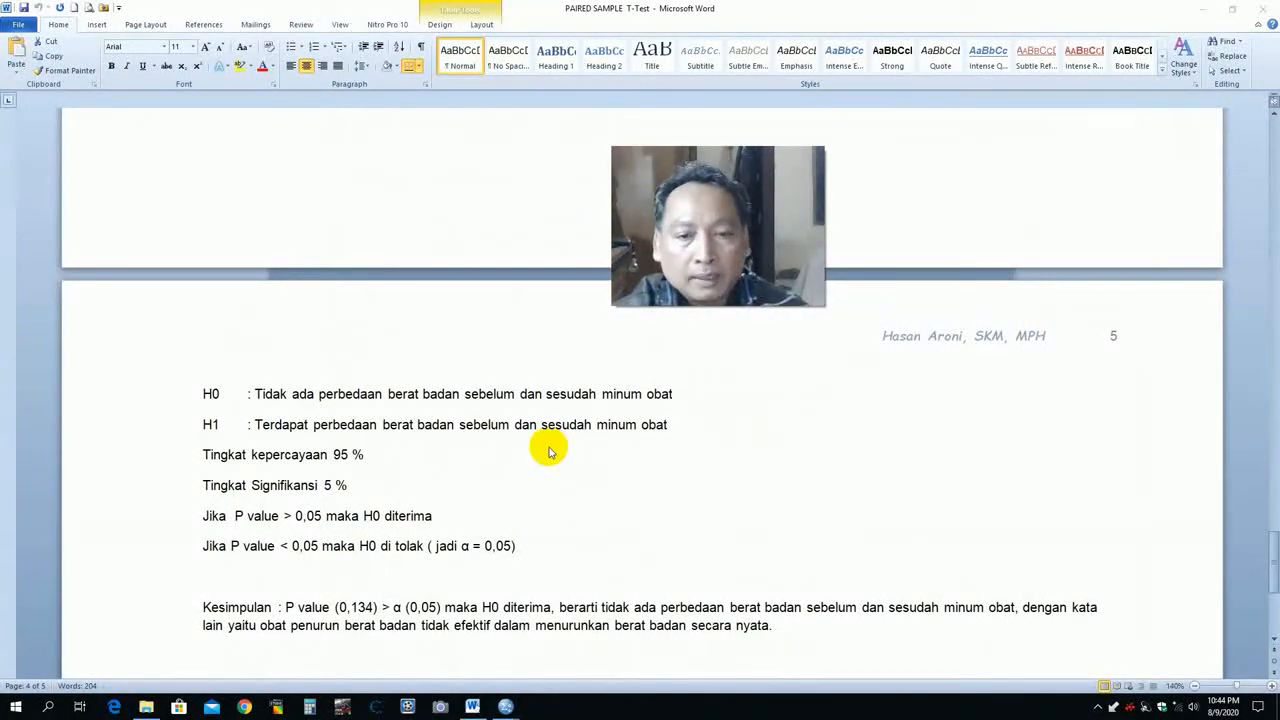